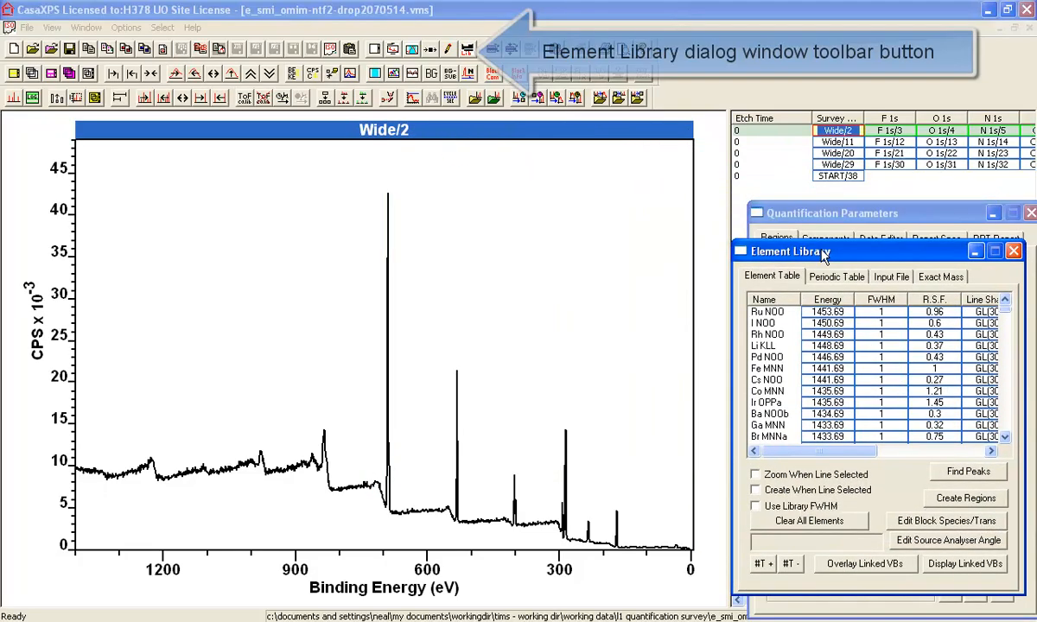
Step: Mark the F 1s and O 1s library transitions on the Wide/2 survey spectrum by locating their peaks near 689 and 531 eV
drag(727, 155, 702, 166)
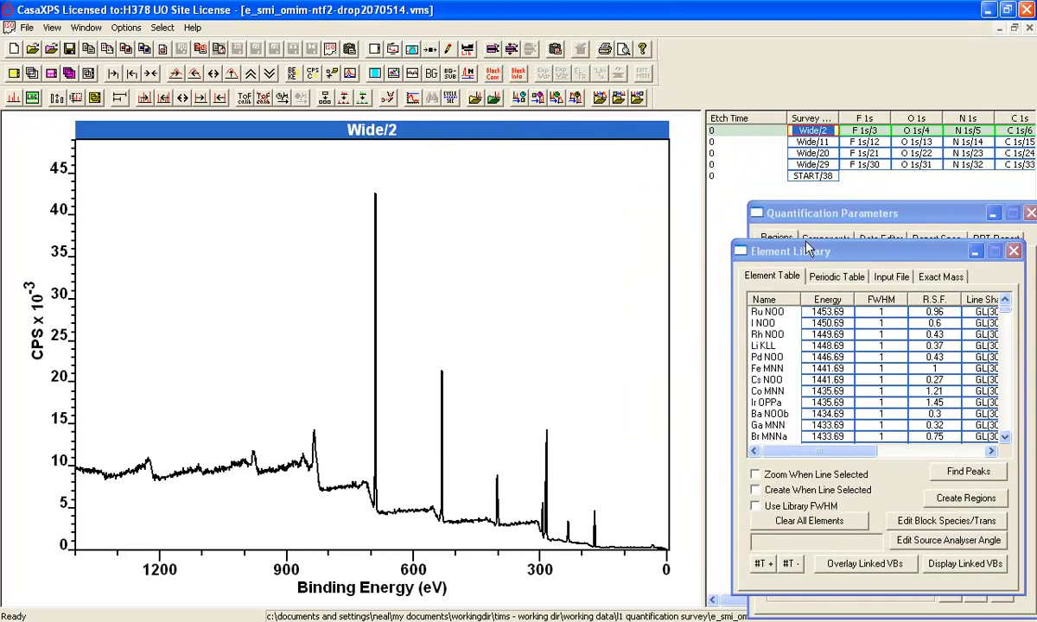
drag(806, 249, 804, 233)
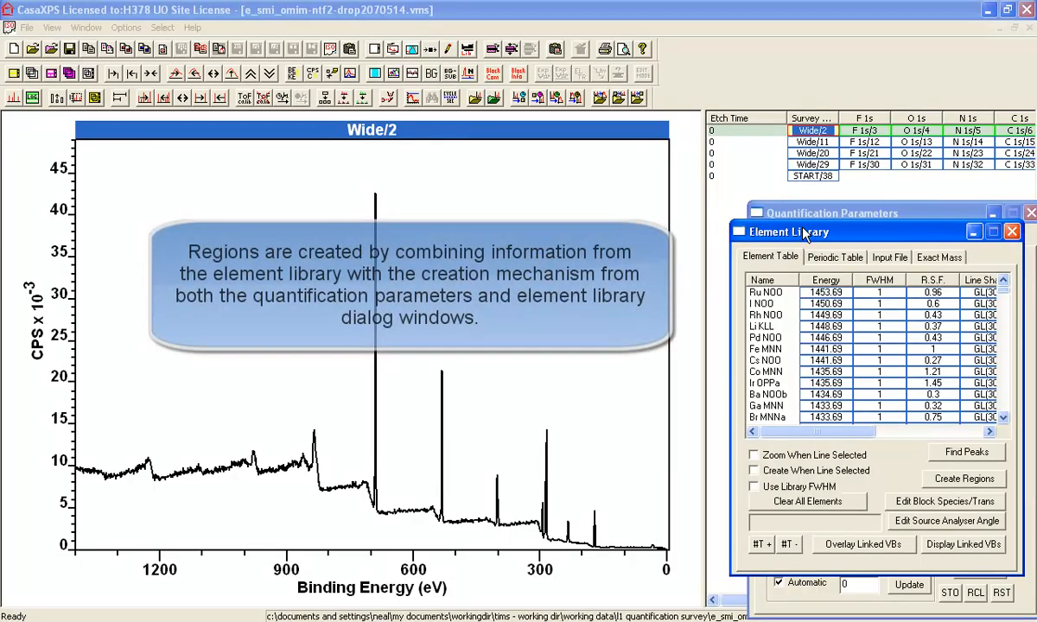
click(377, 411)
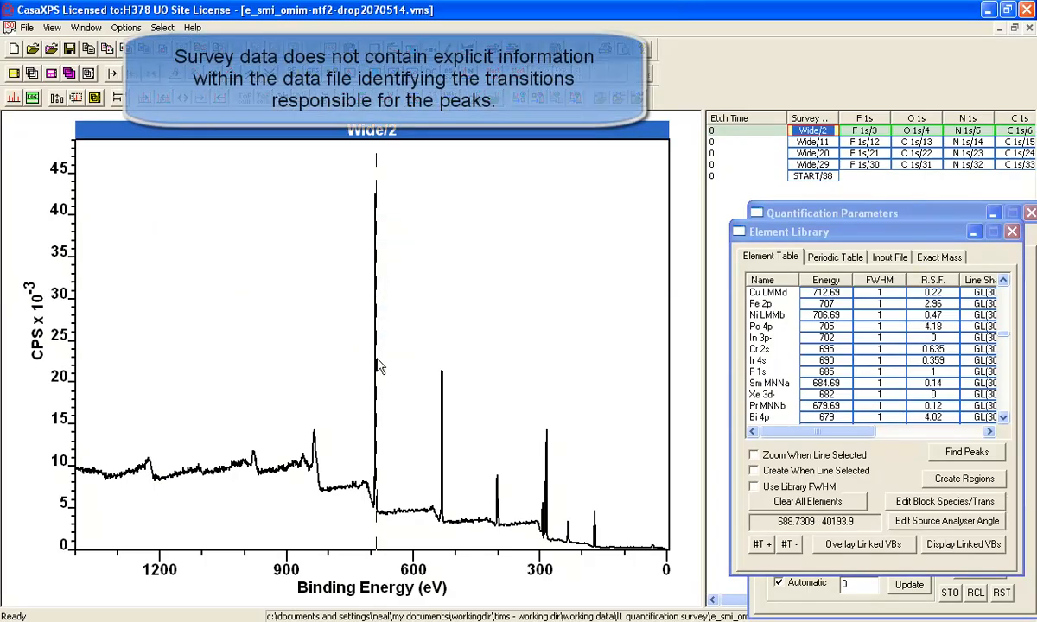
click(753, 373)
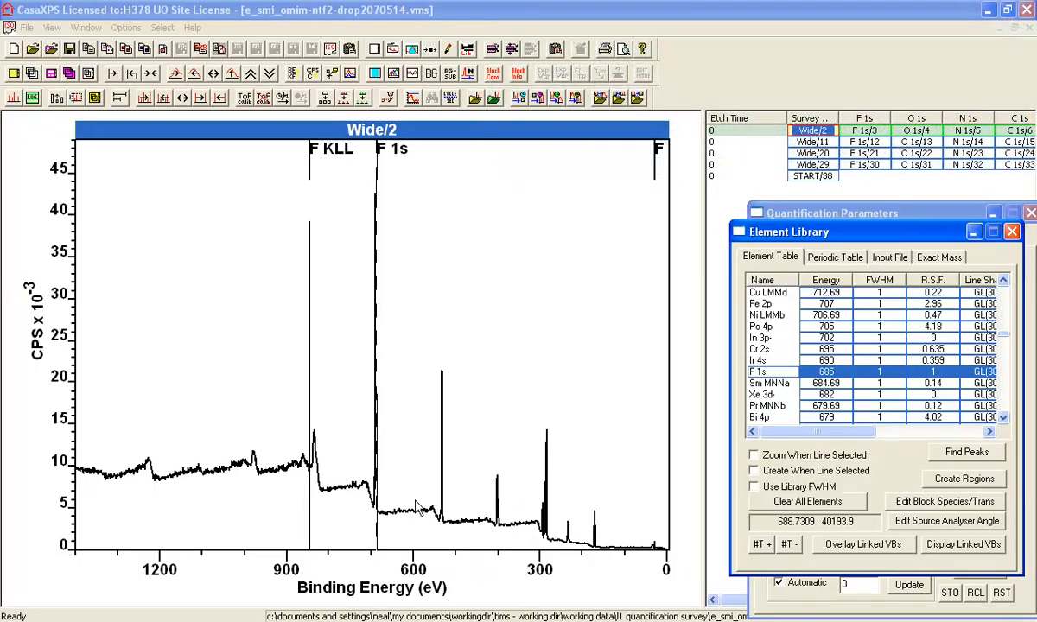
click(443, 487)
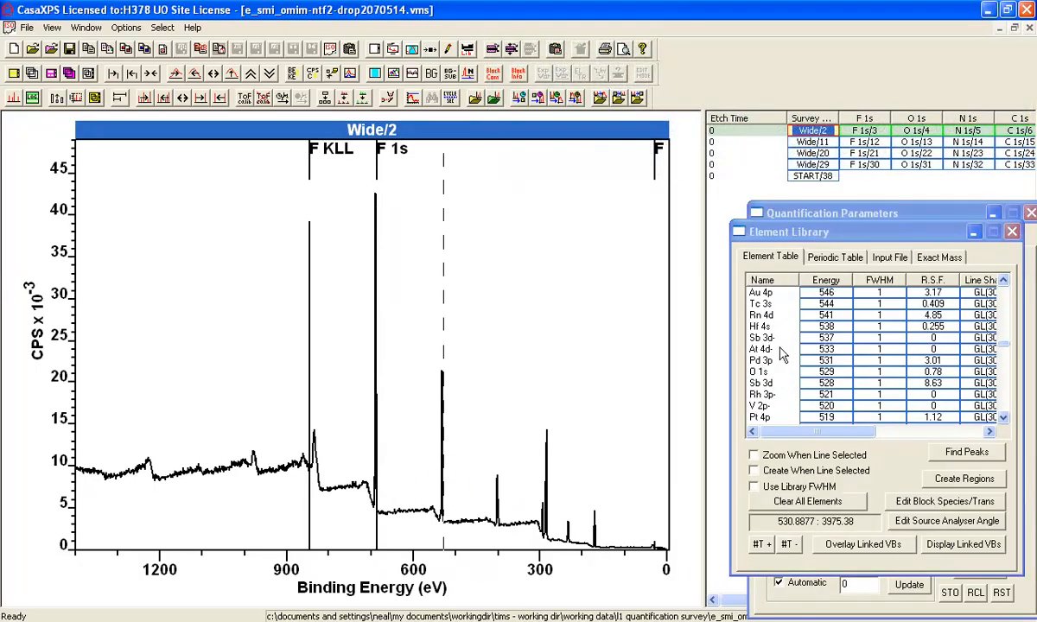
click(760, 372)
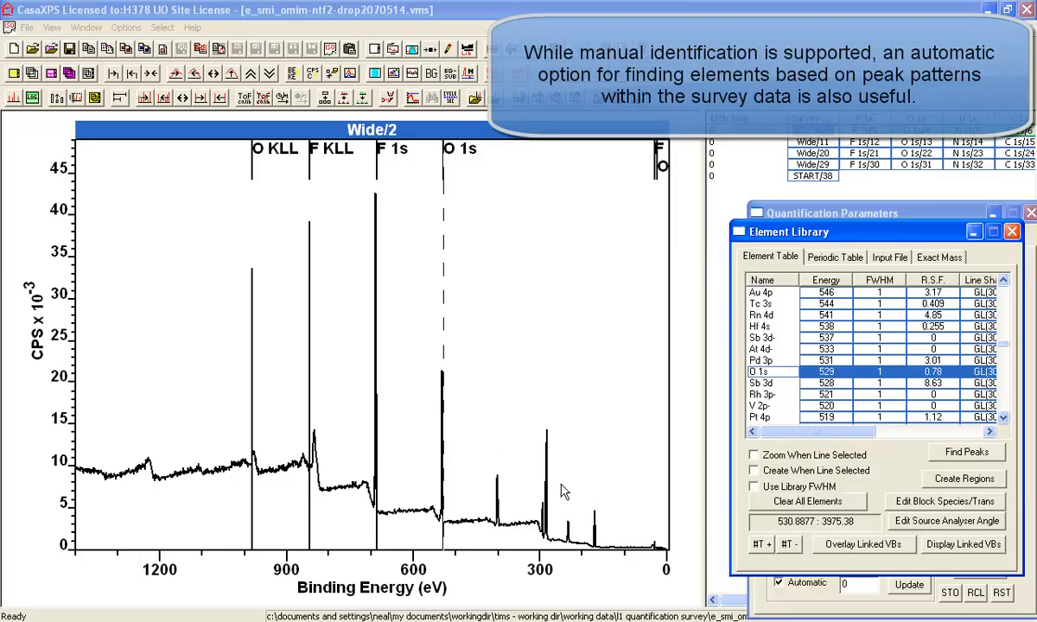
Step: Find the survey spectrum's elements automatically, check the B 1s marker against the data, and remove boron from the marked elements
click(967, 453)
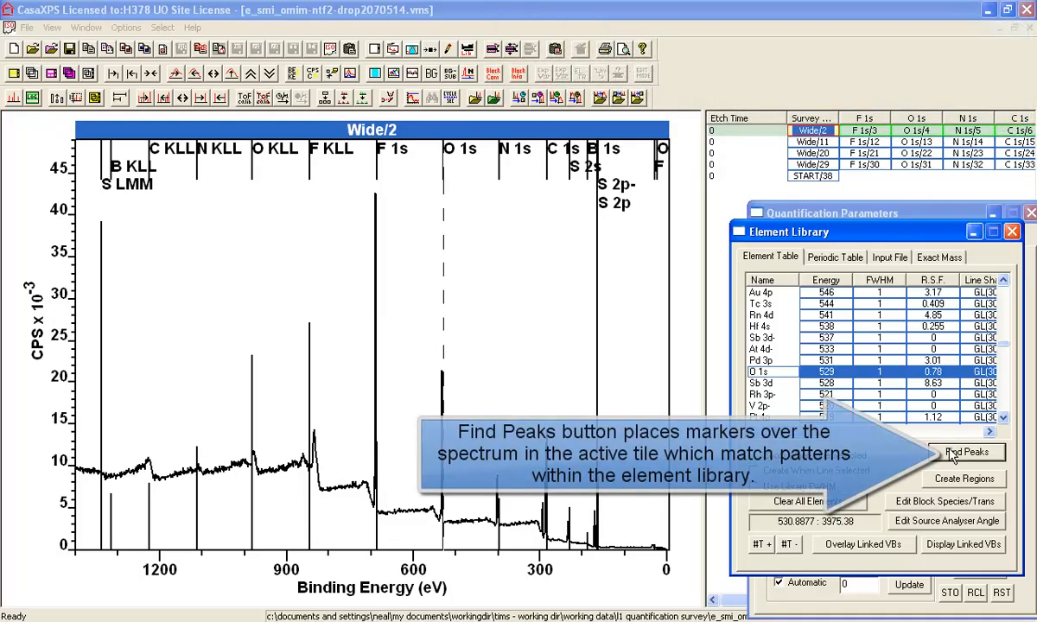
click(829, 259)
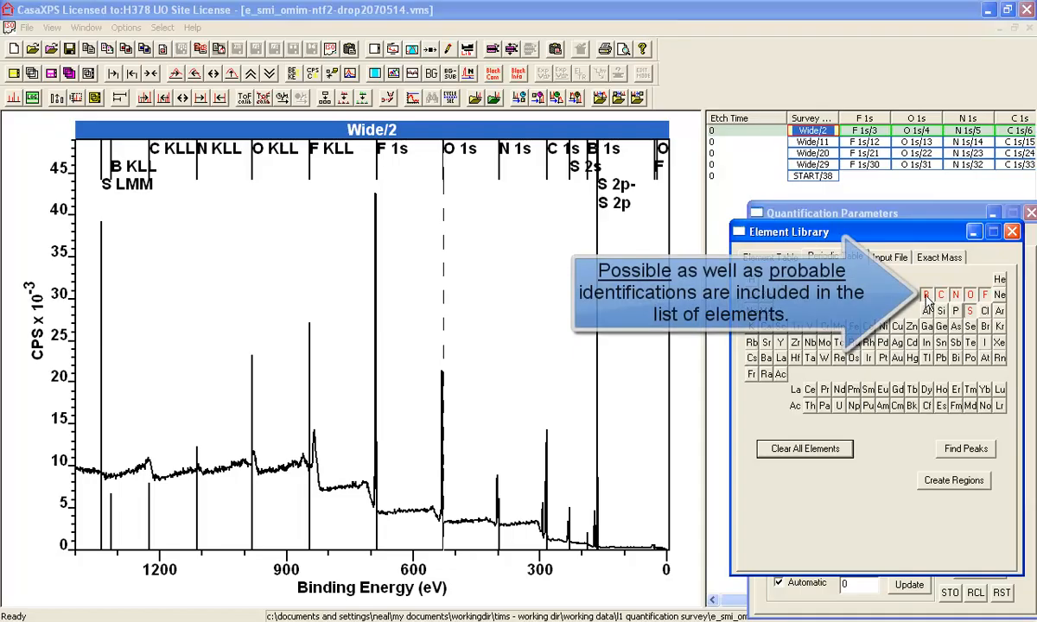
drag(560, 427, 618, 542)
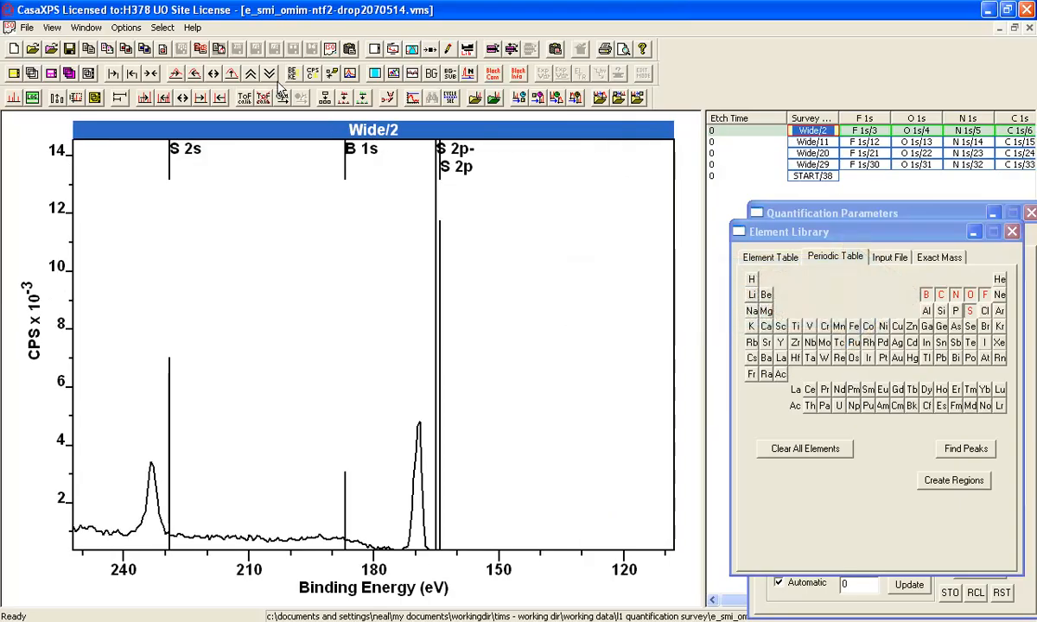
click(231, 73)
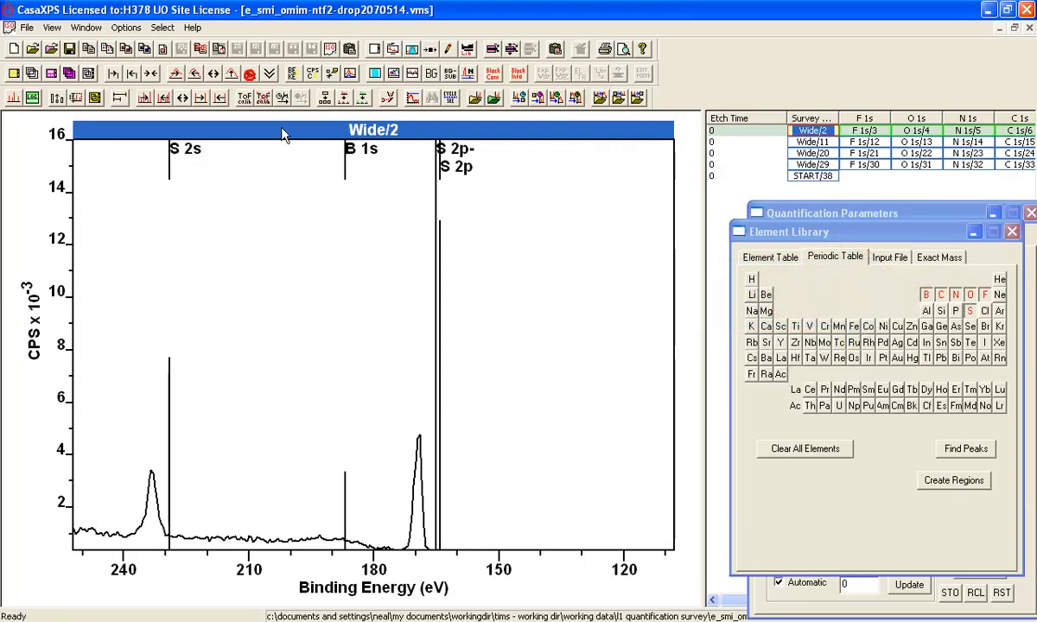
click(231, 74)
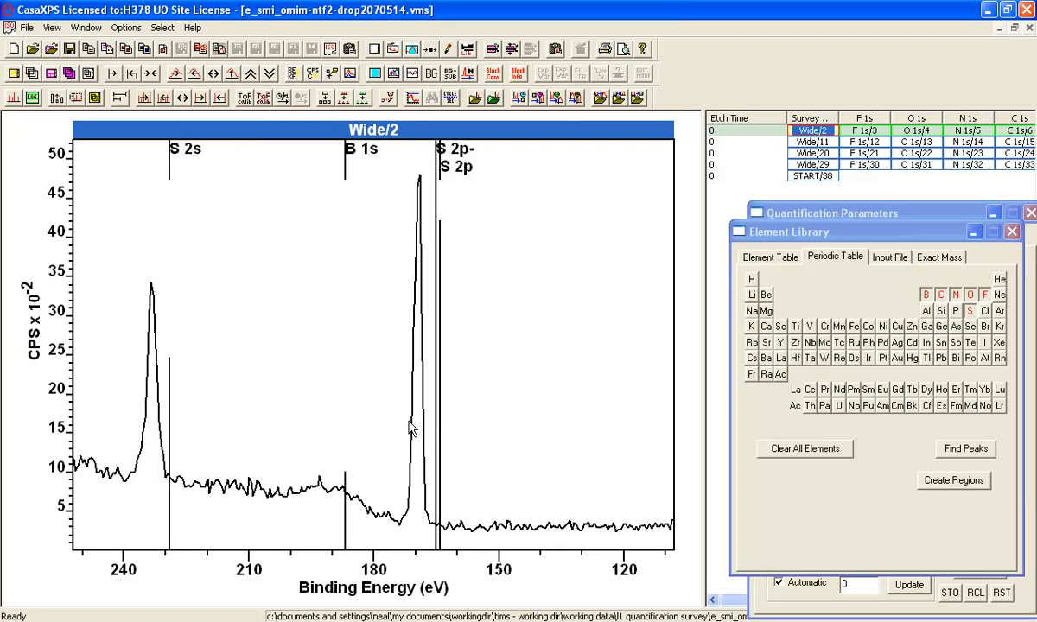
click(183, 98)
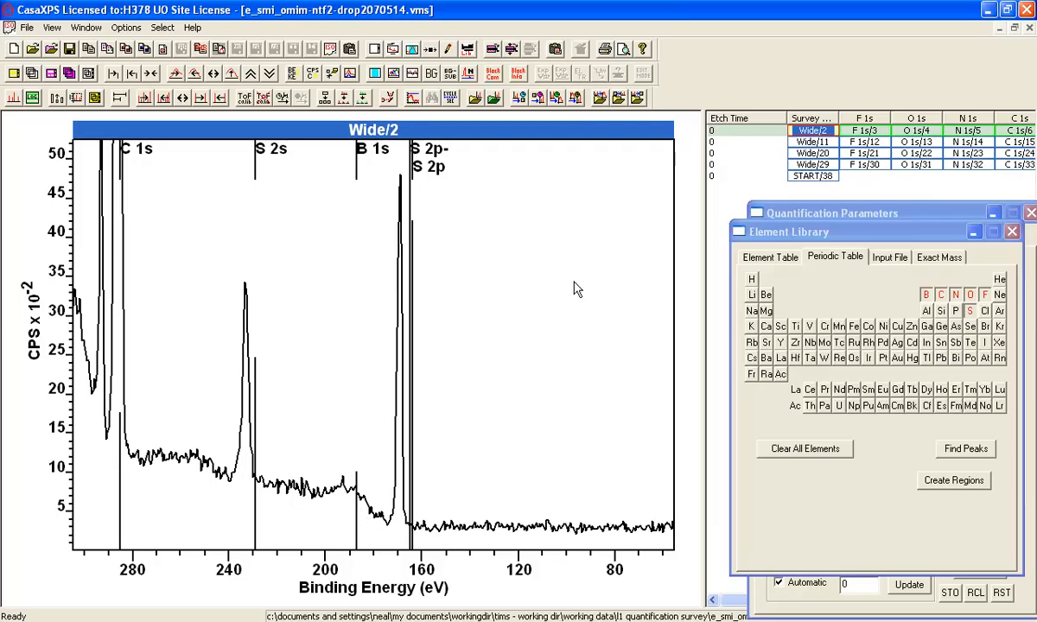
click(927, 297)
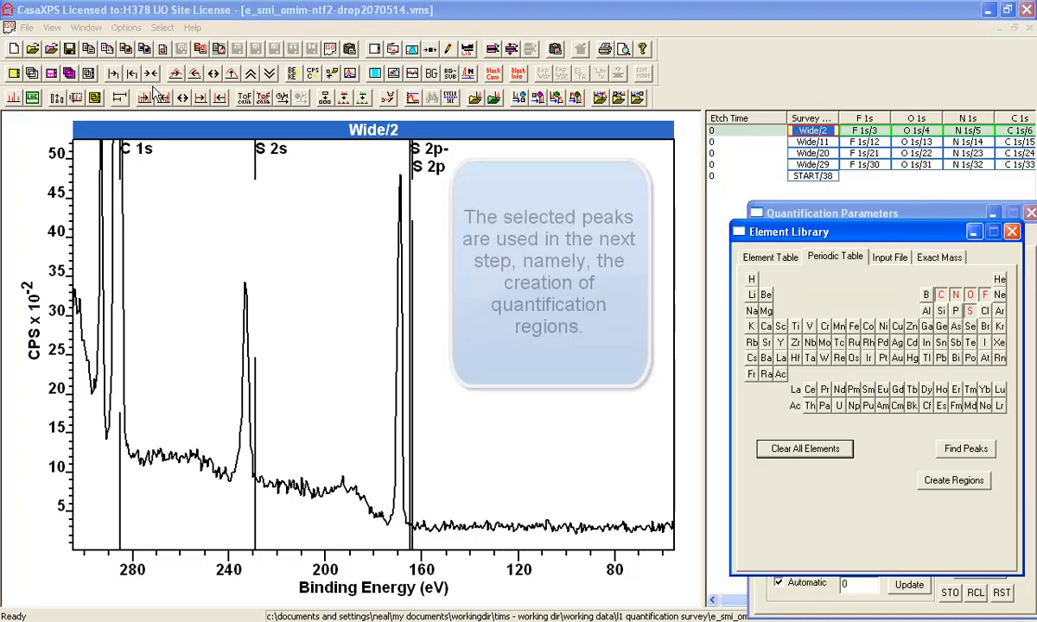
Step: Examine the C 1s interval and the spectrum around the S LMM marker up close, and restore the full energy range
click(213, 74)
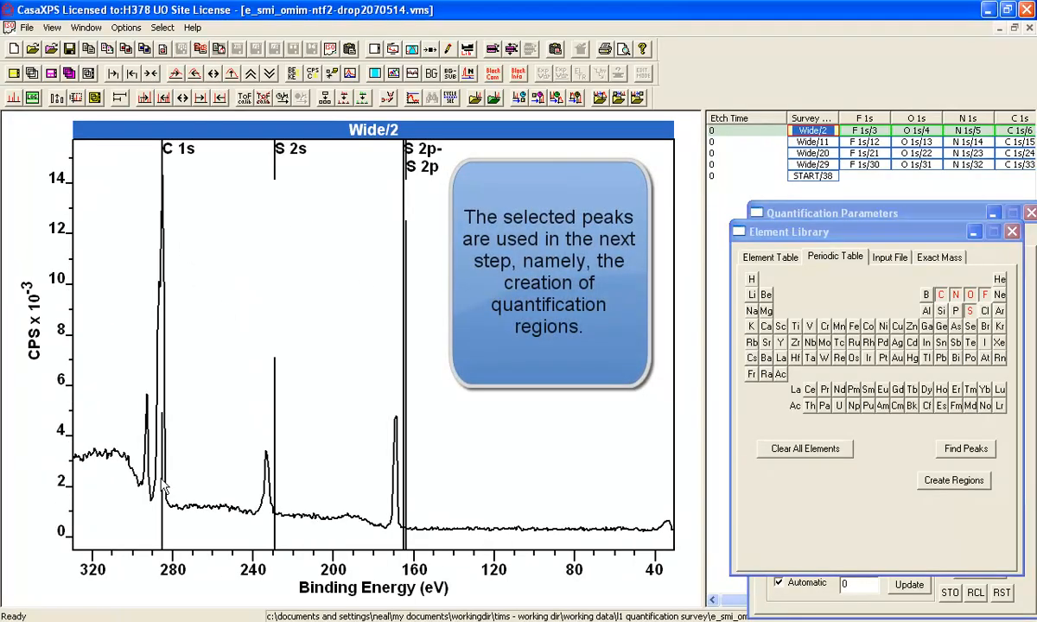
drag(185, 528, 128, 145)
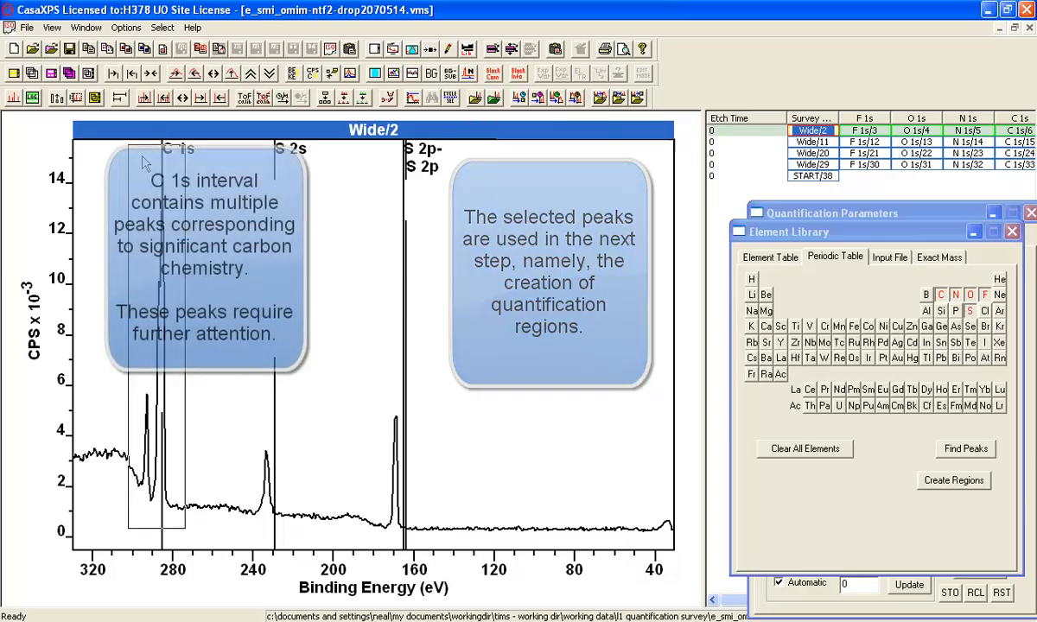
click(144, 165)
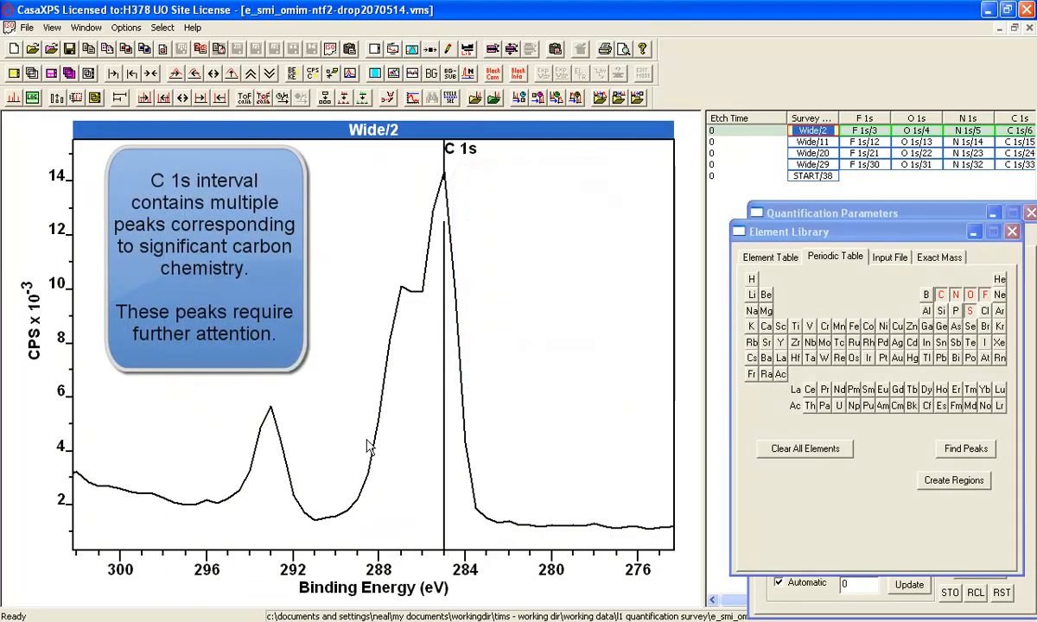
click(149, 73)
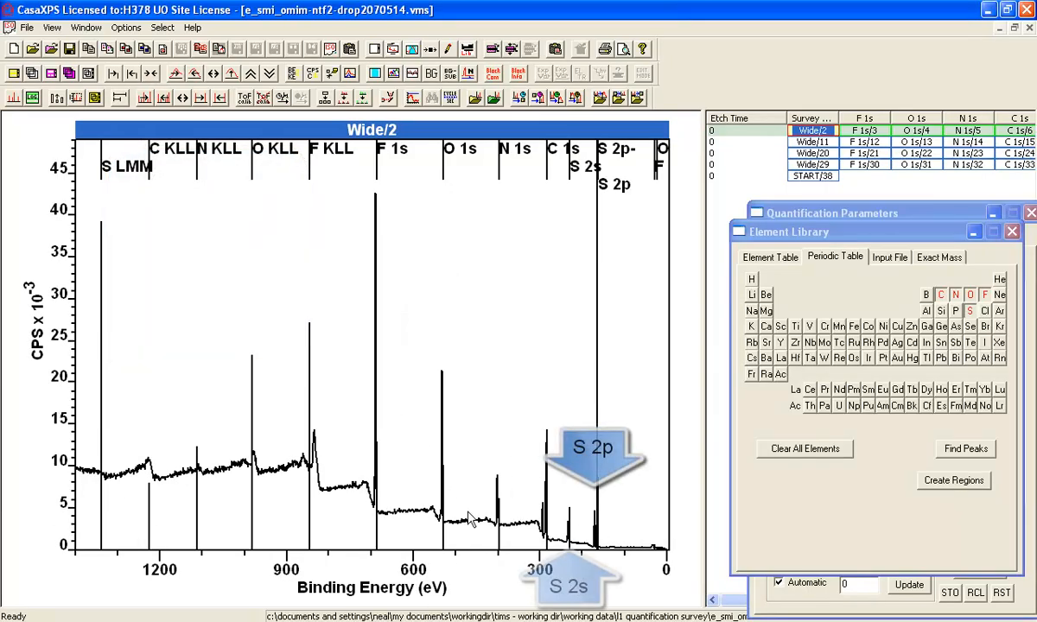
drag(107, 498, 90, 455)
click(92, 461)
click(92, 461)
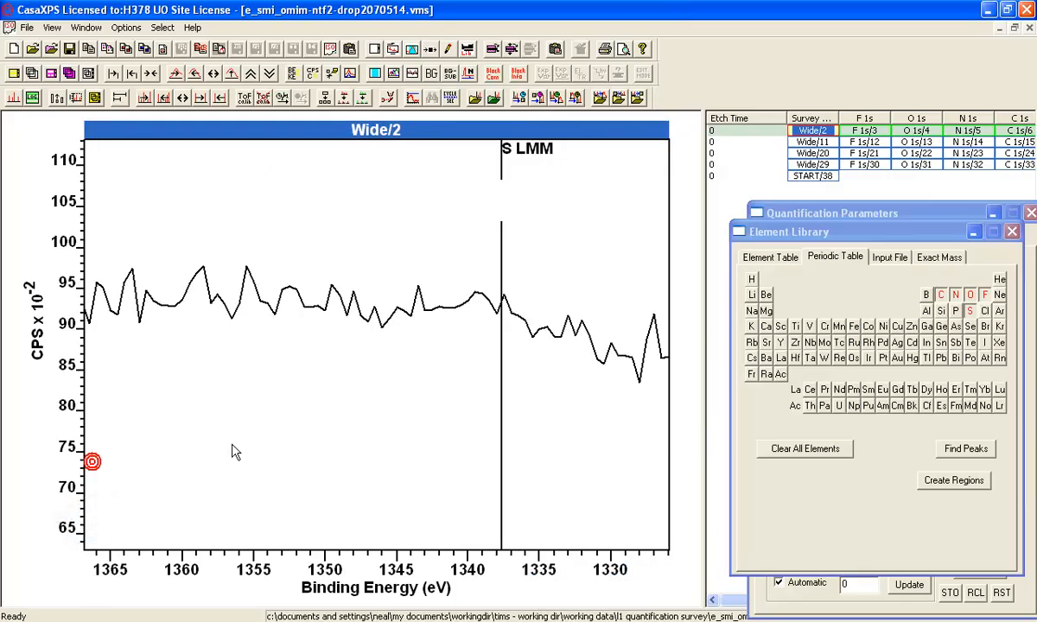
click(215, 76)
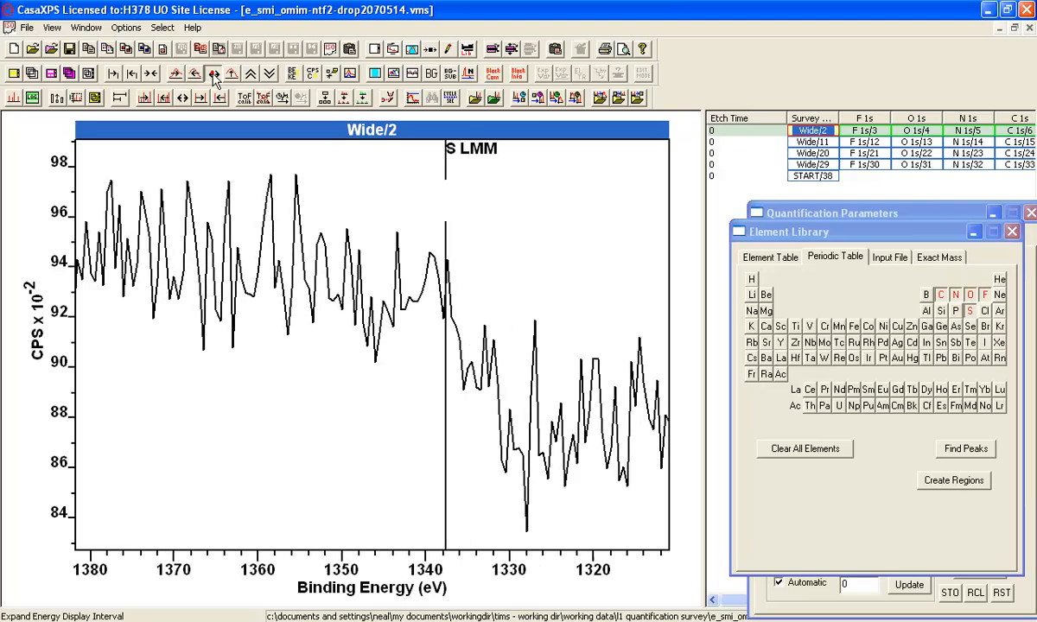
click(215, 76)
click(214, 76)
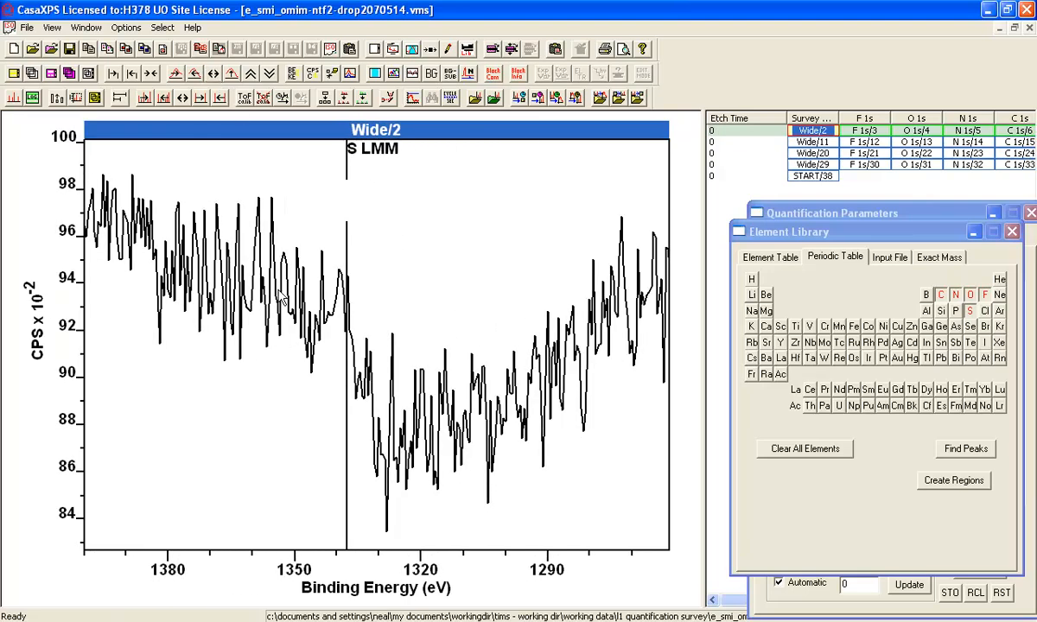
click(152, 74)
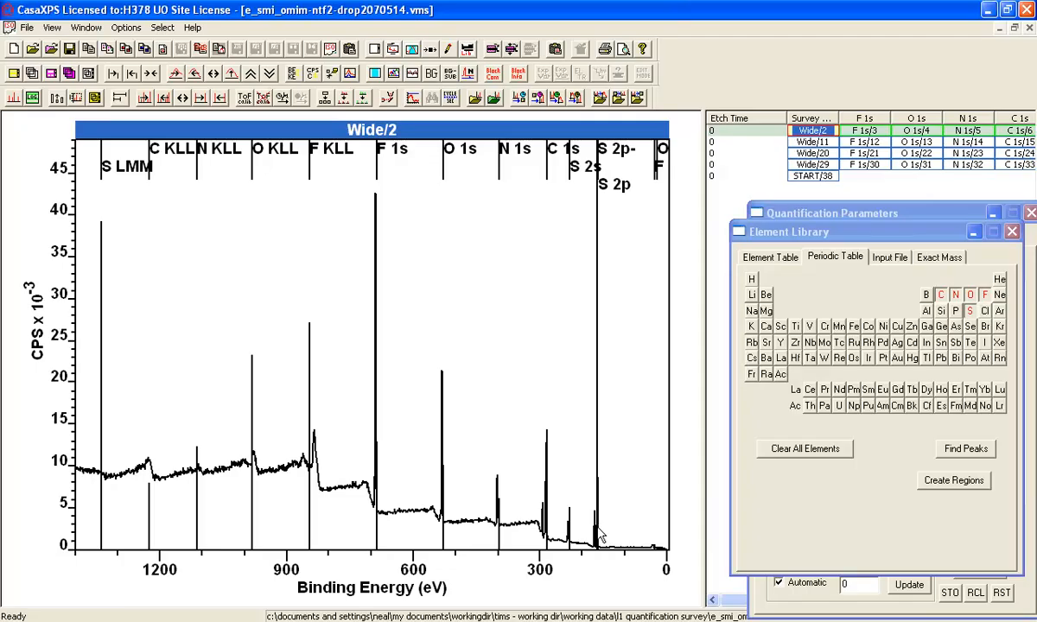
Step: Create quantification regions on Wide/2 from the marked elements and clear all element markers
drag(778, 232, 776, 220)
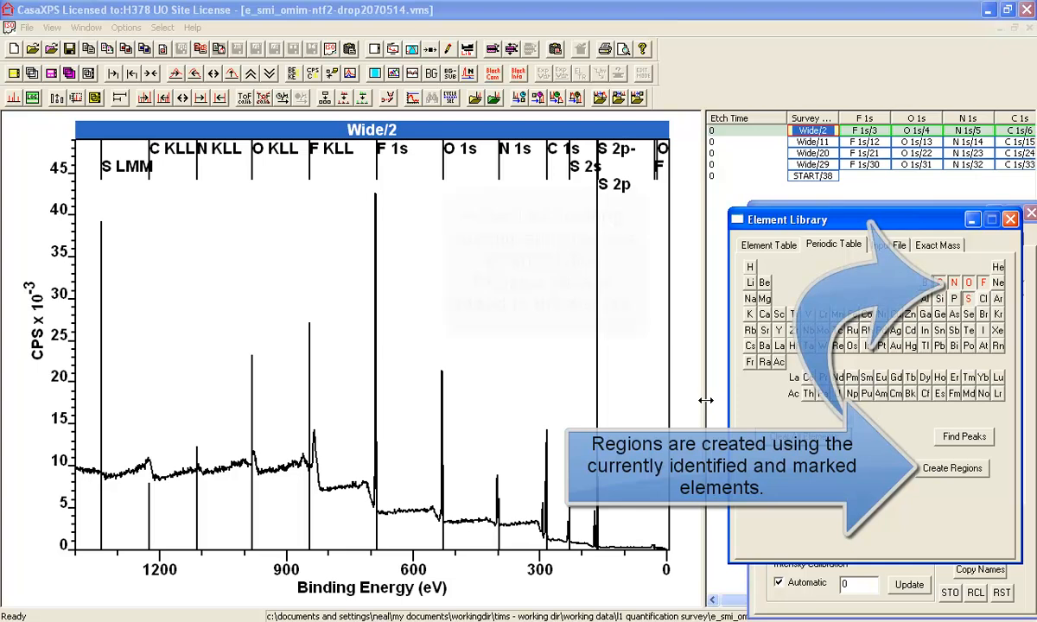
click(929, 474)
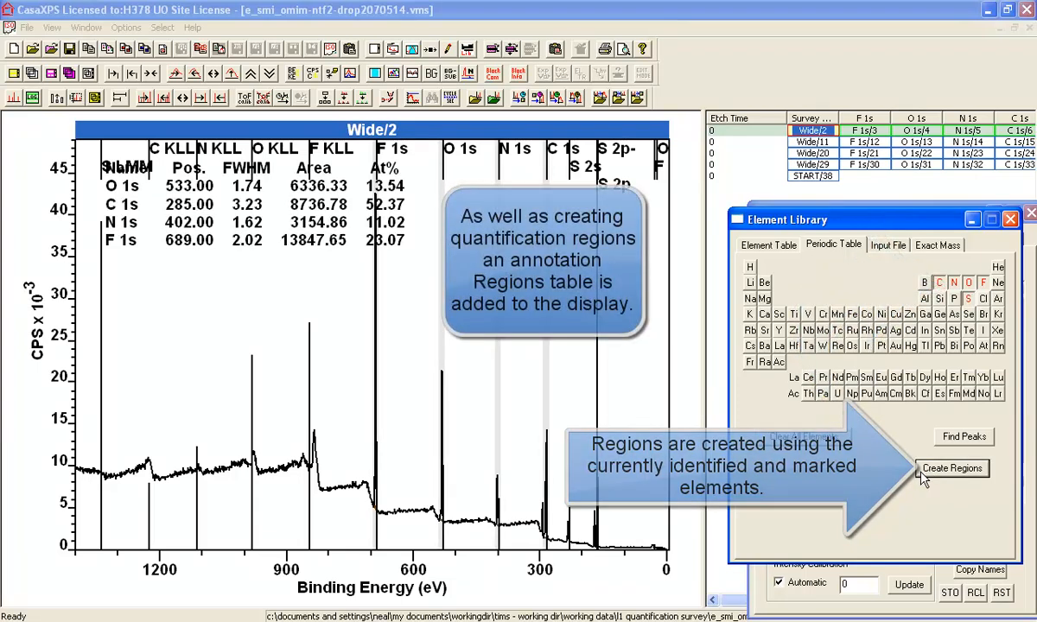
click(765, 244)
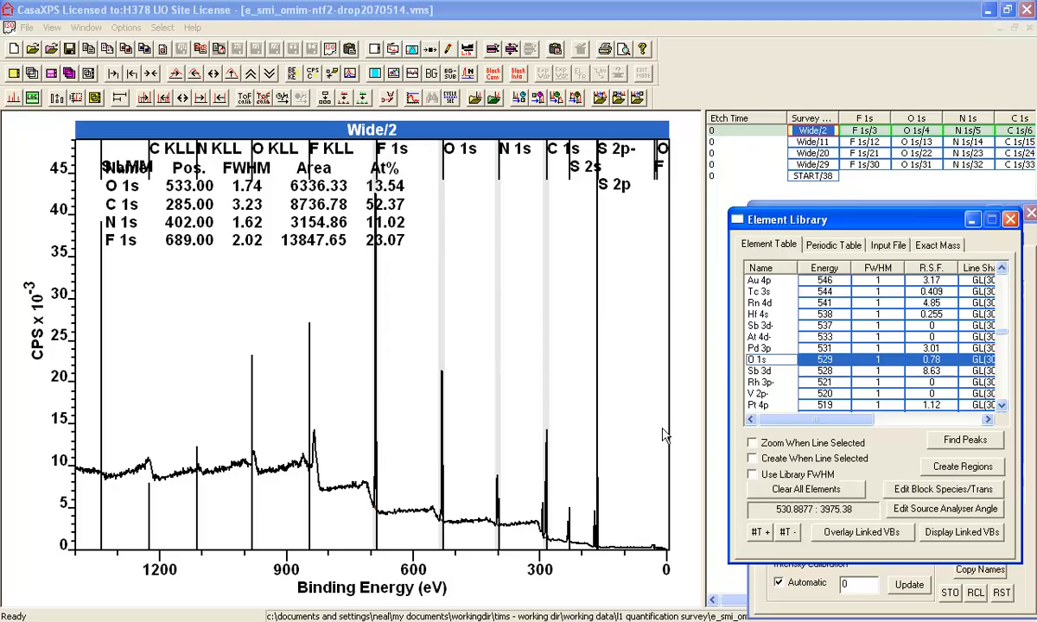
click(826, 245)
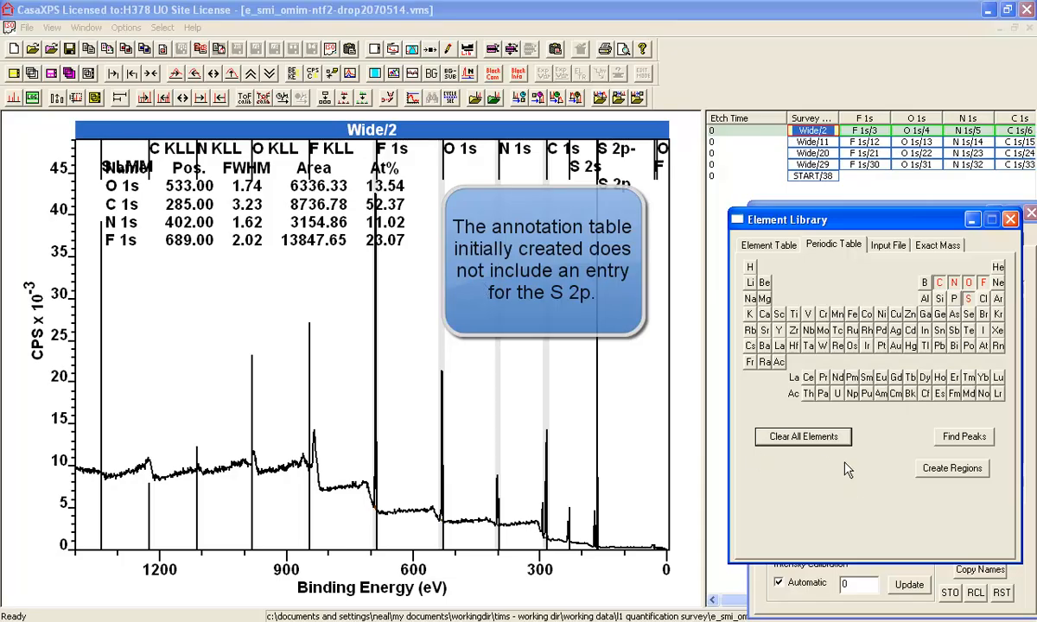
click(791, 434)
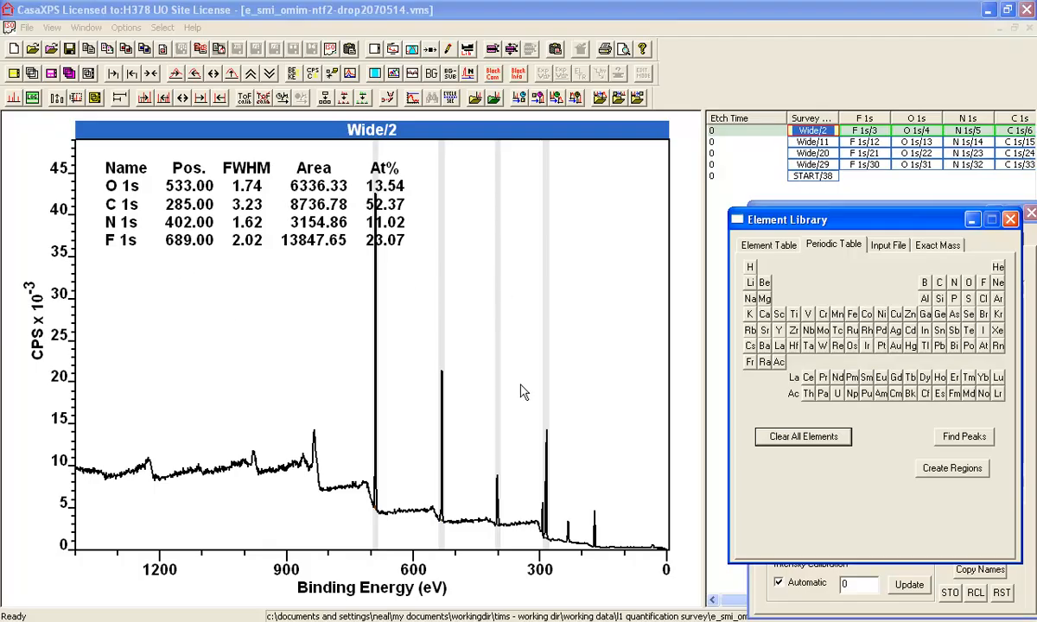
Step: Mark sulphur on the spectrum and compare the S 2p library markers with the peak near 169 eV
drag(586, 499, 616, 562)
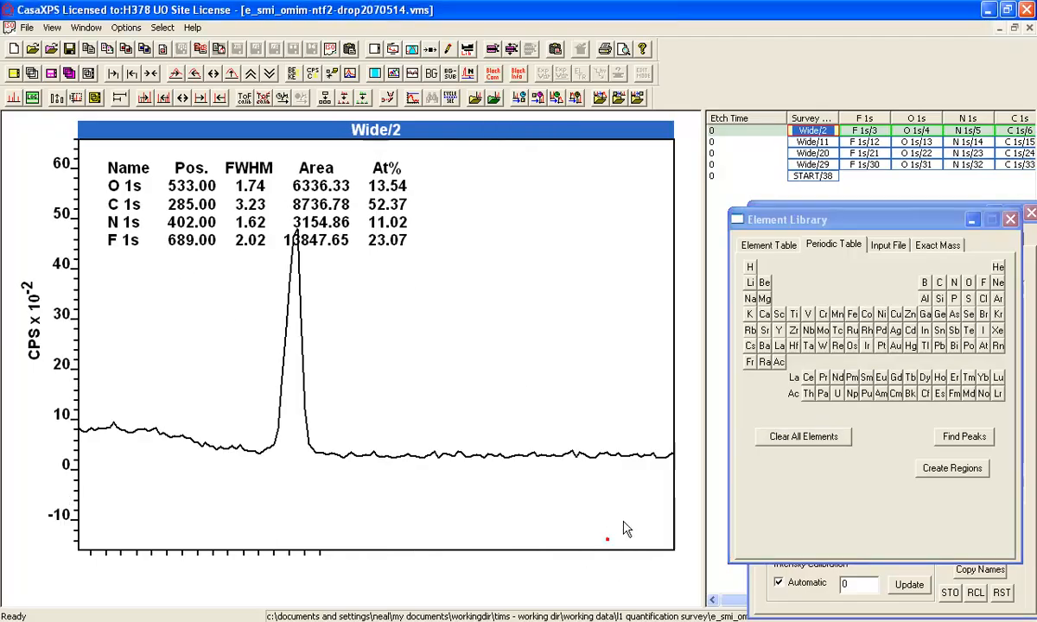
click(968, 299)
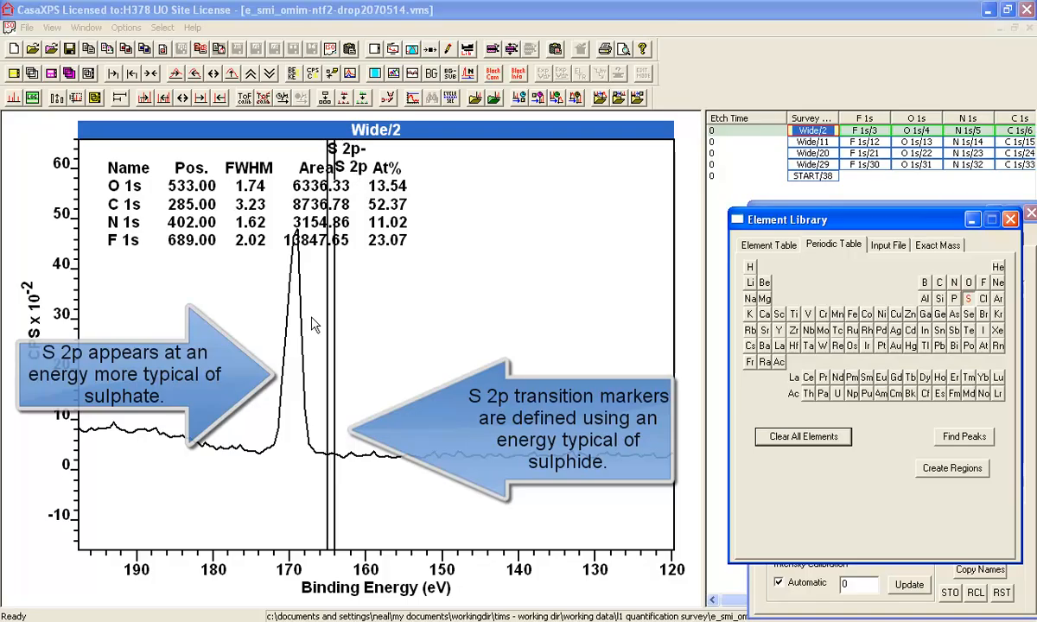
click(237, 74)
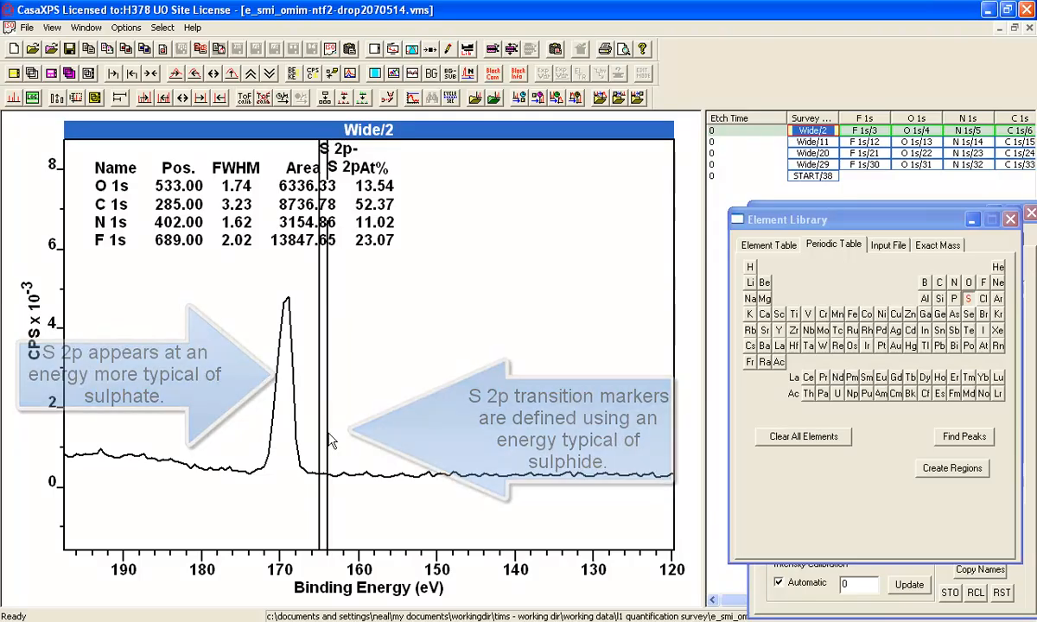
drag(351, 503, 306, 458)
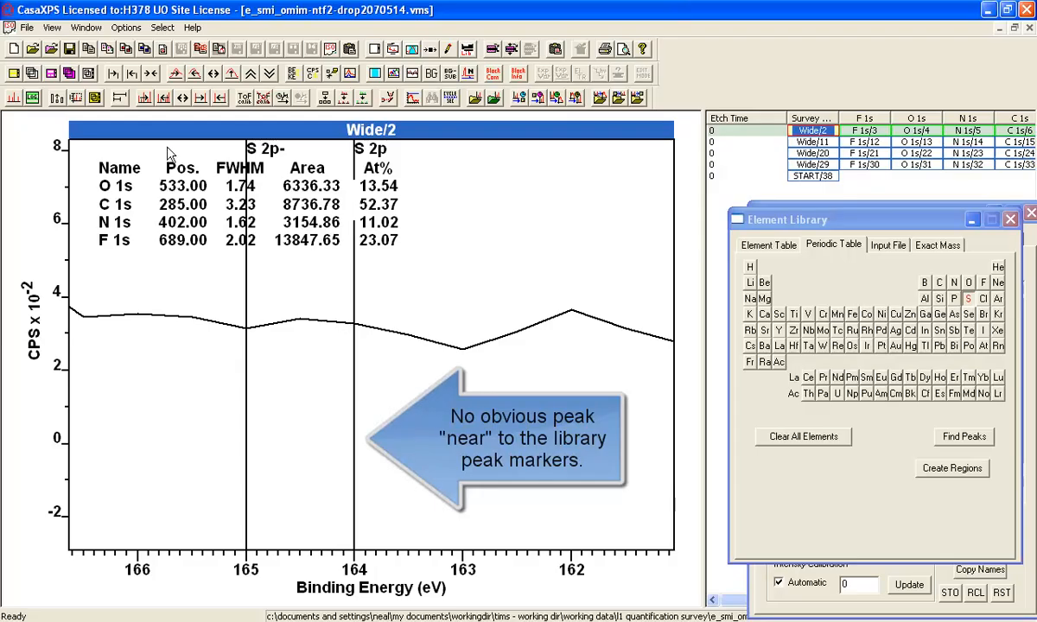
click(149, 73)
drag(584, 482, 613, 549)
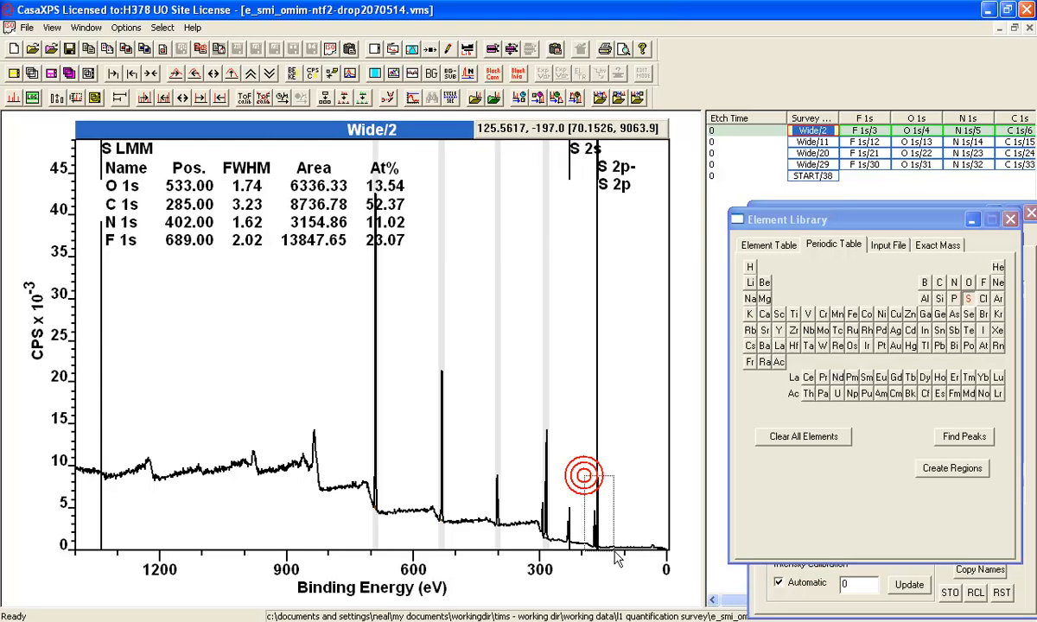
click(613, 536)
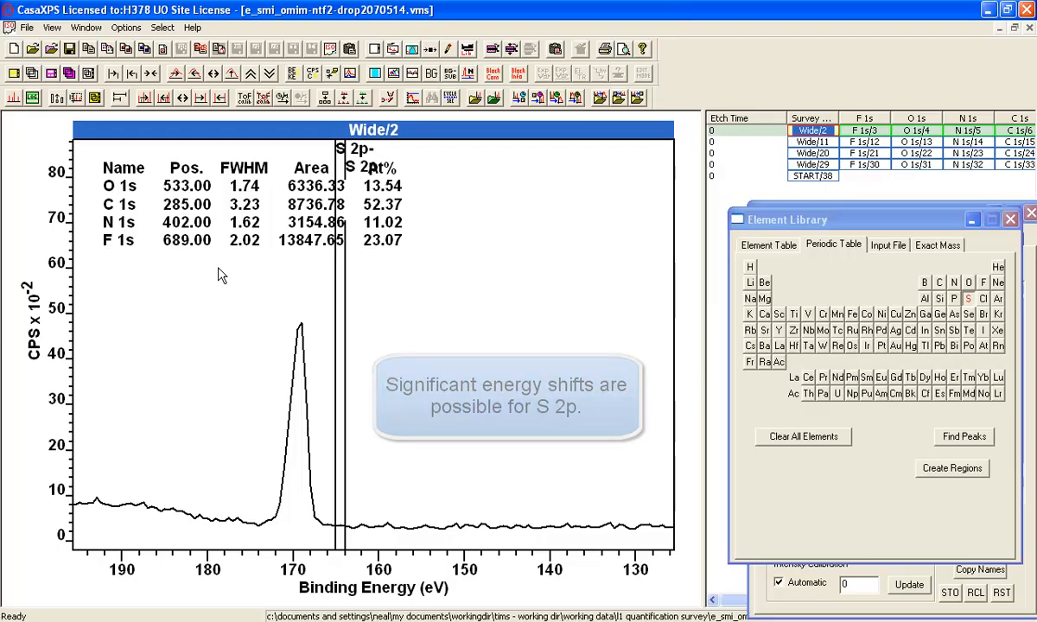
Step: Rearrange the Quantification Parameters and Element Library windows so the region creation controls and the element markers are both accessible
click(782, 209)
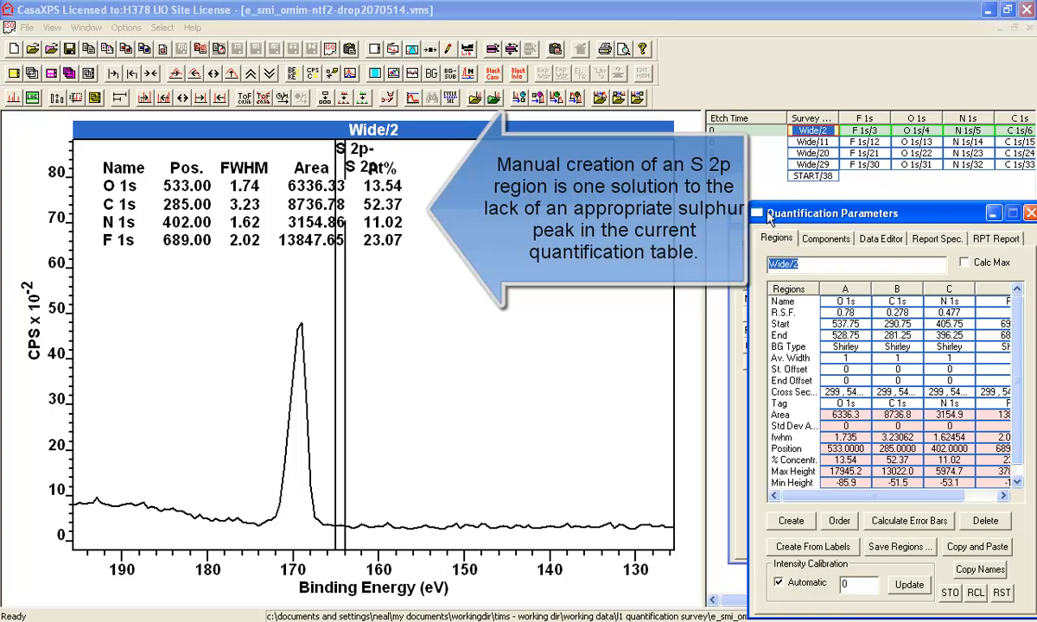
drag(807, 213, 805, 218)
click(792, 220)
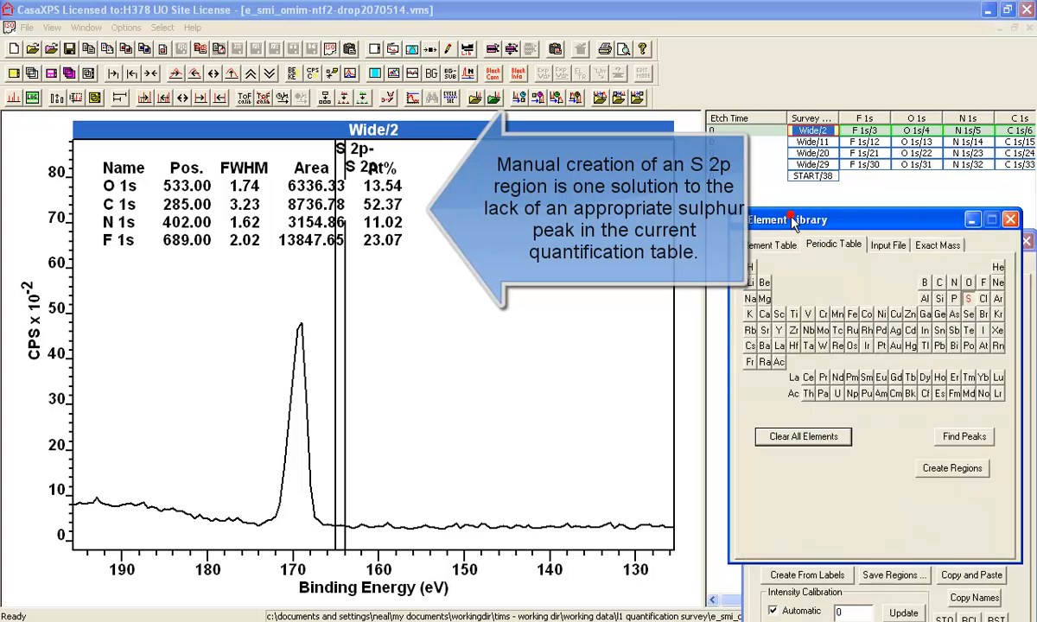
drag(802, 213, 805, 164)
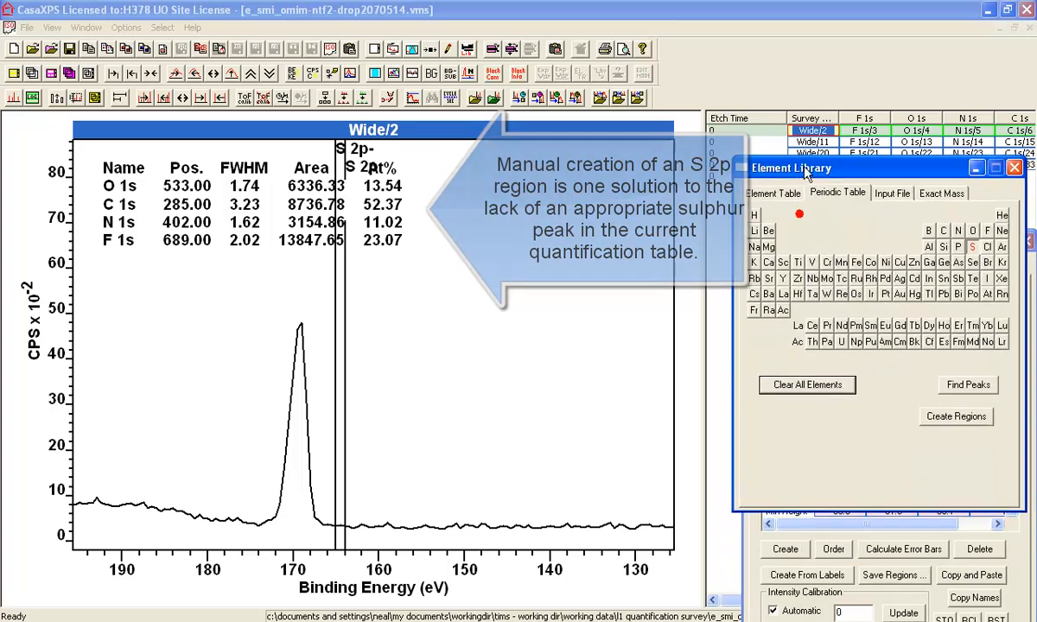
Step: Locate the library transitions near 164 eV in the element table and select S 2p for the next region
click(772, 192)
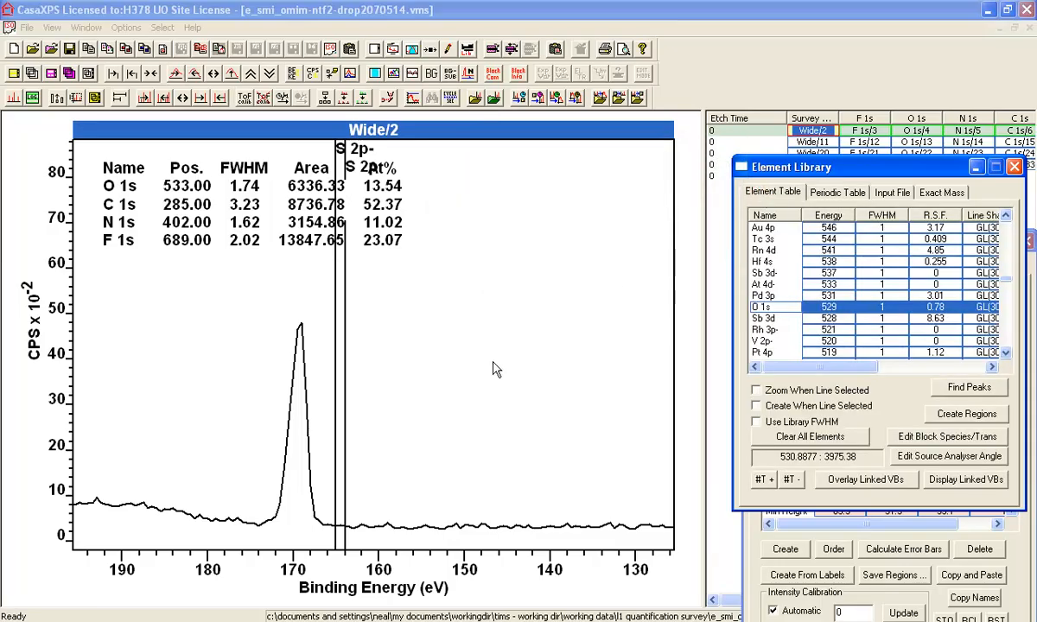
click(348, 393)
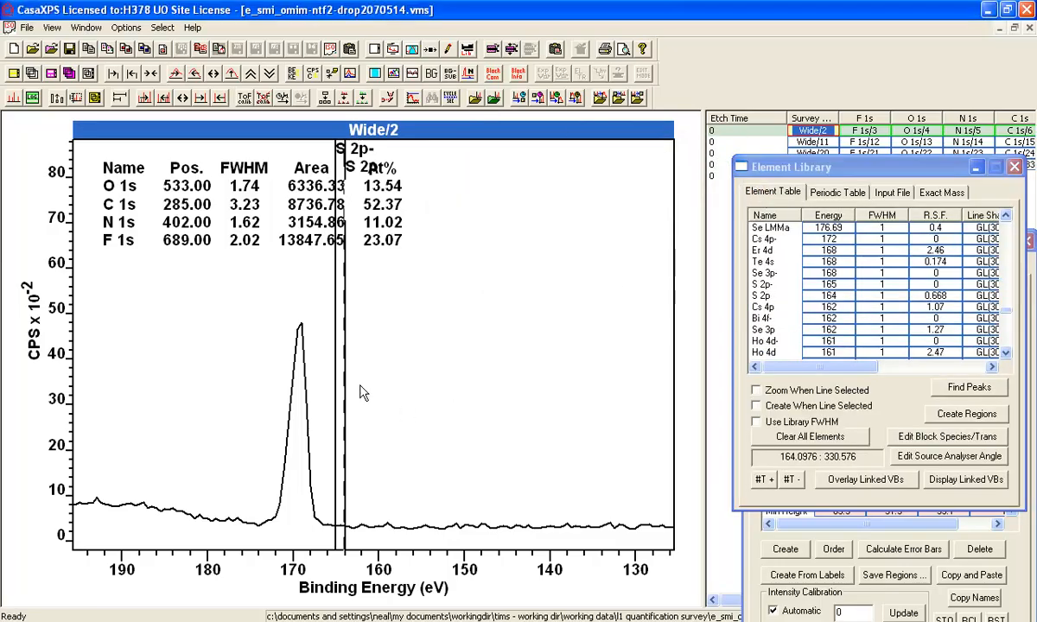
click(761, 297)
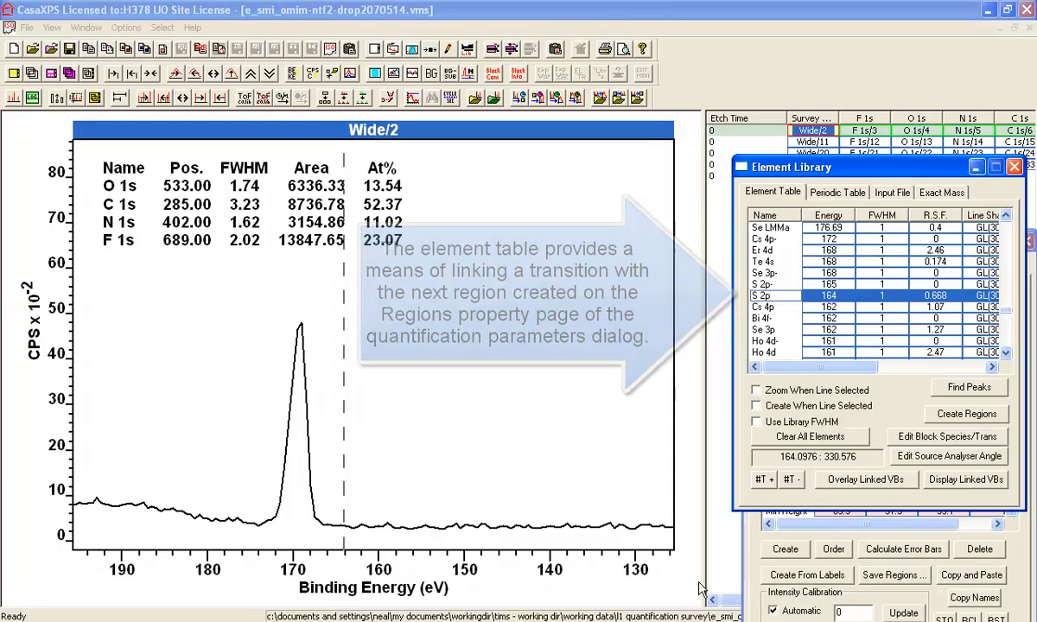
Step: Create an S 2p quantification region on Wide/2 and limit it to about 174.7–163.5 eV around the sulphur peak
click(754, 540)
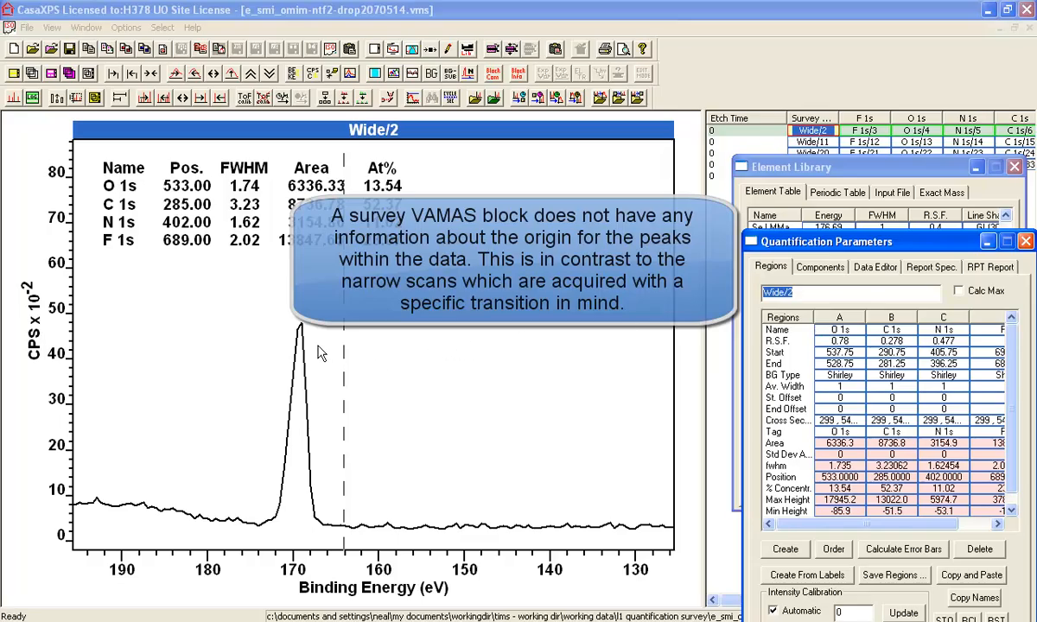
click(810, 168)
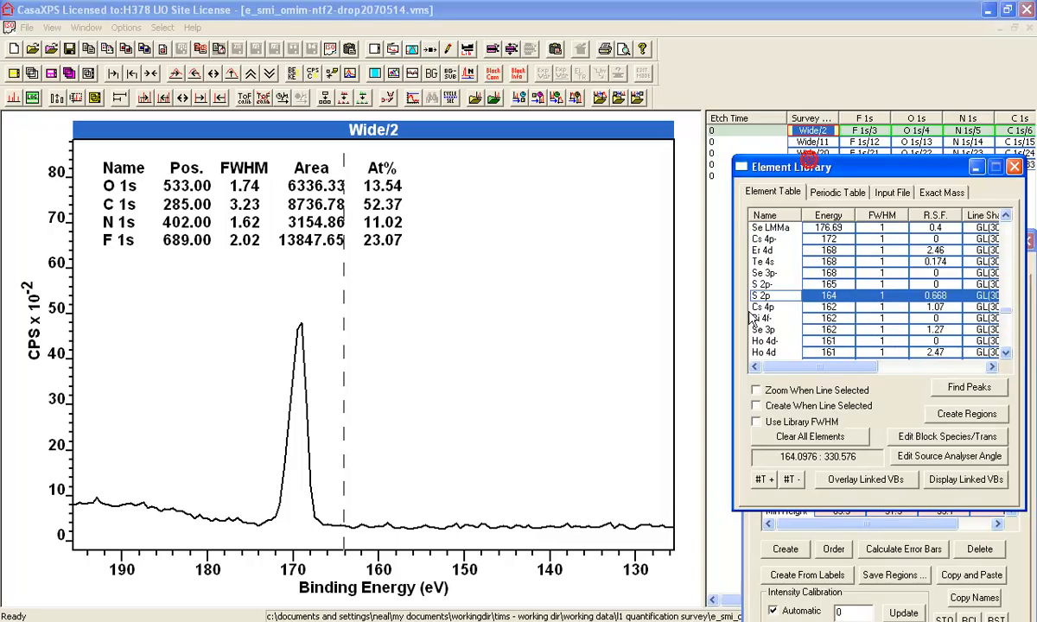
click(756, 546)
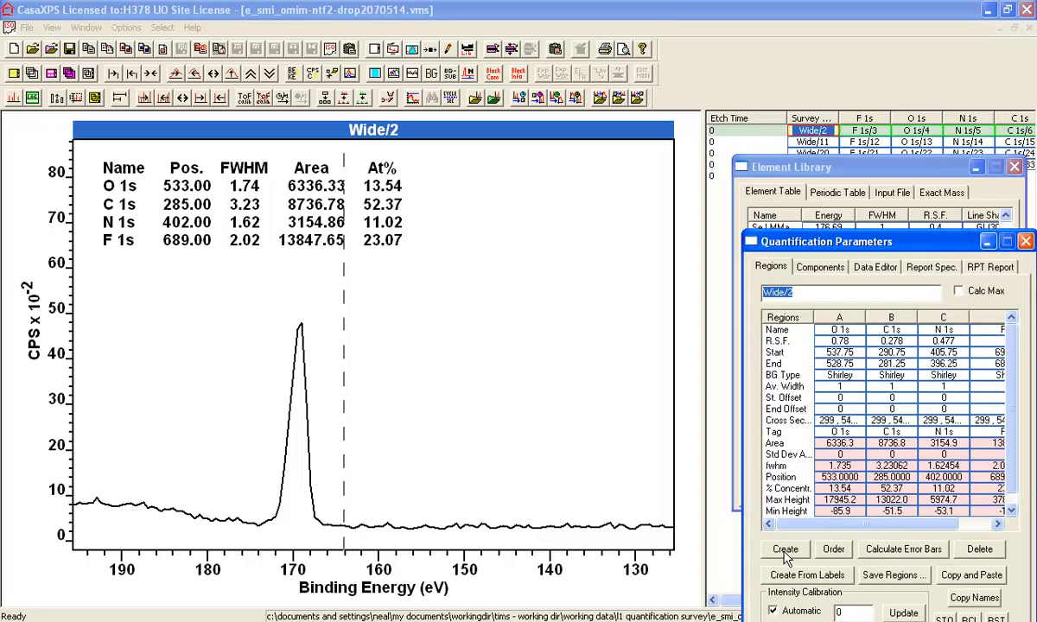
click(740, 167)
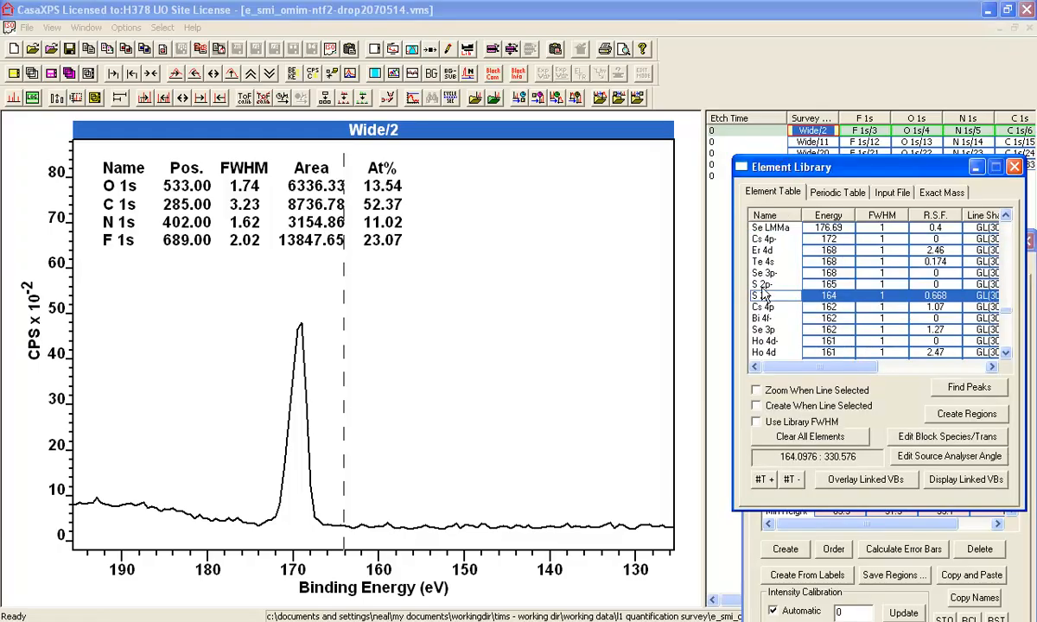
click(744, 518)
click(781, 549)
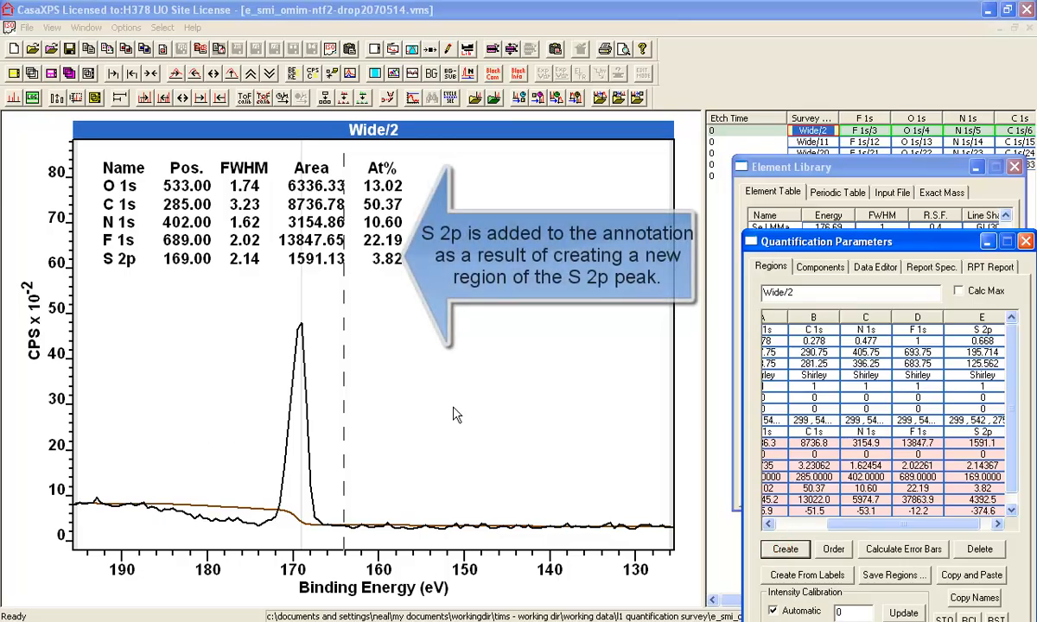
drag(670, 416, 348, 419)
drag(93, 429, 256, 428)
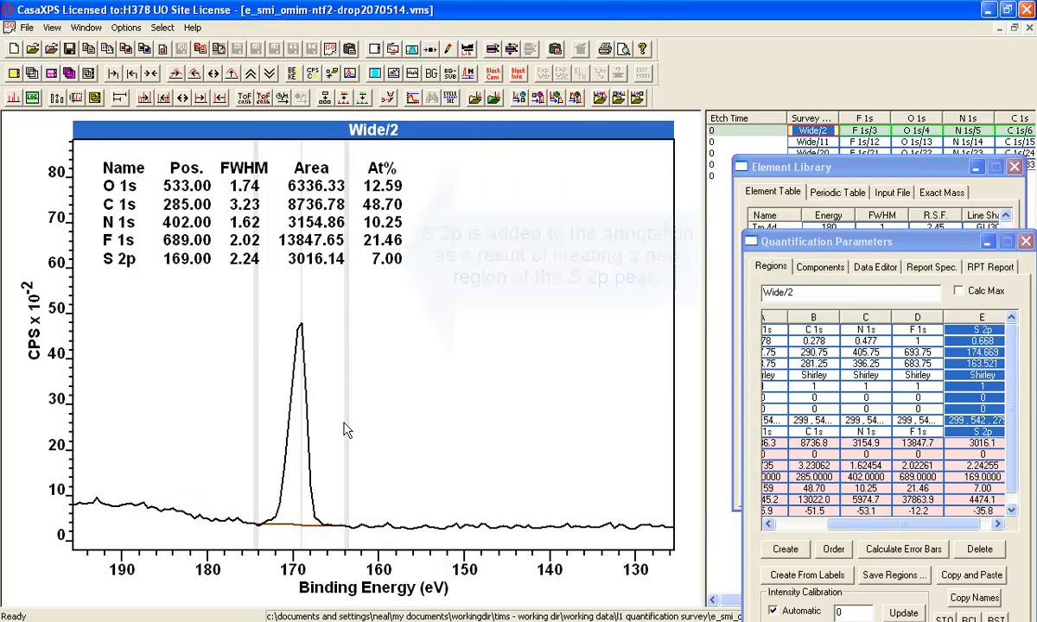
Step: Examine the S 2p region up close, scaled to its intensity, and check its R.S.F. and background type
drag(818, 243, 797, 204)
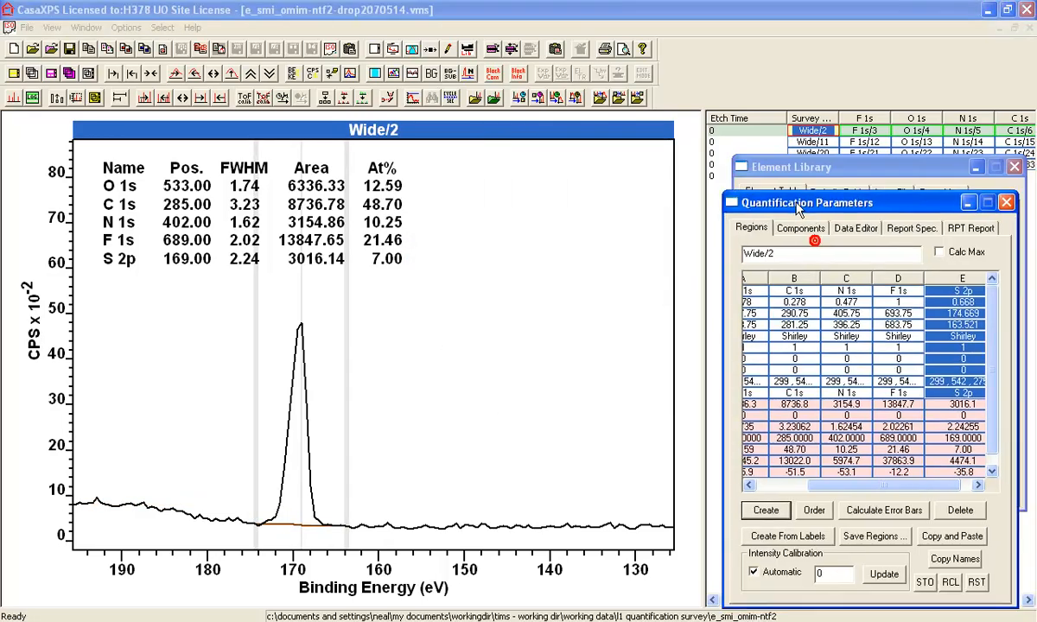
click(956, 281)
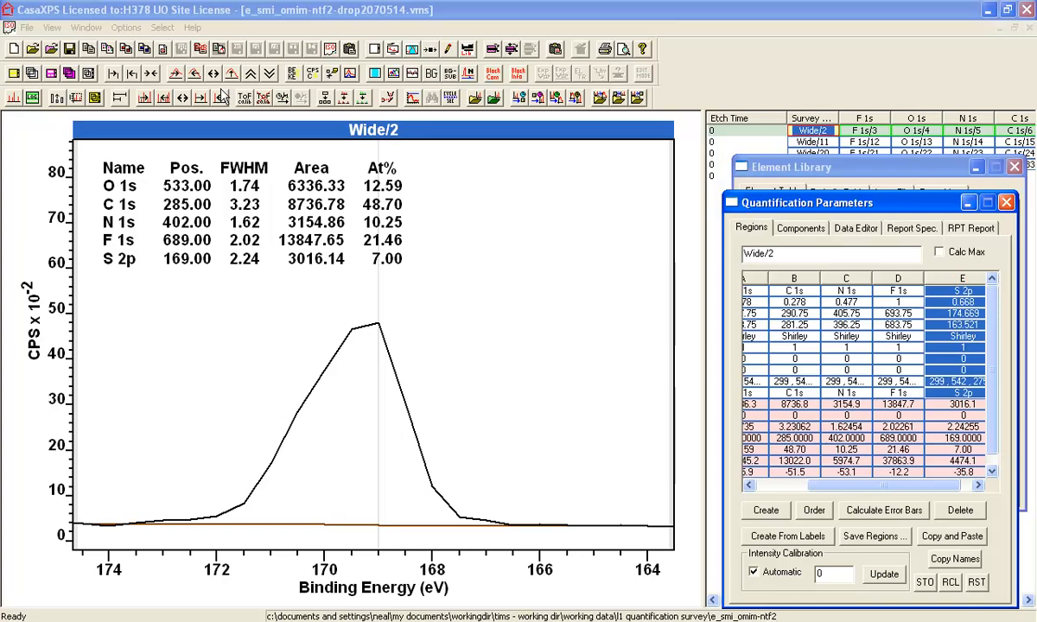
click(231, 73)
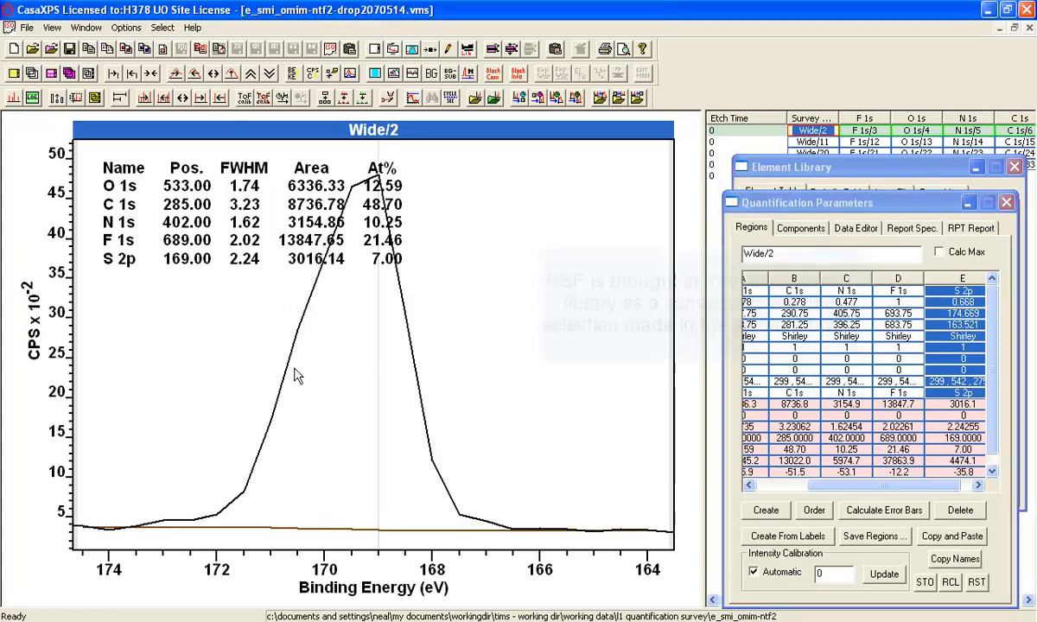
click(971, 304)
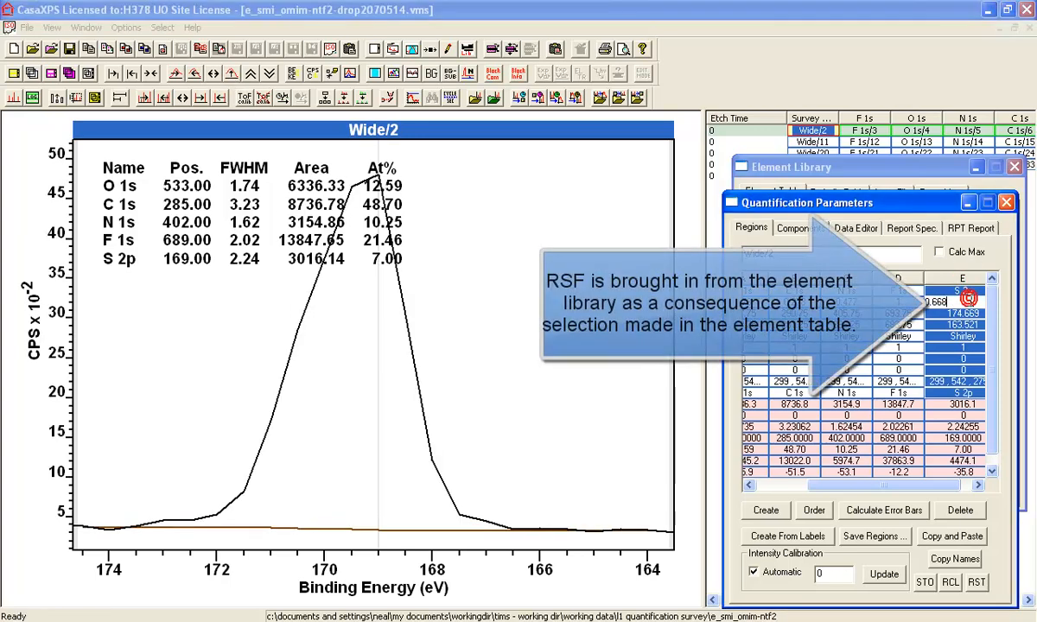
click(963, 337)
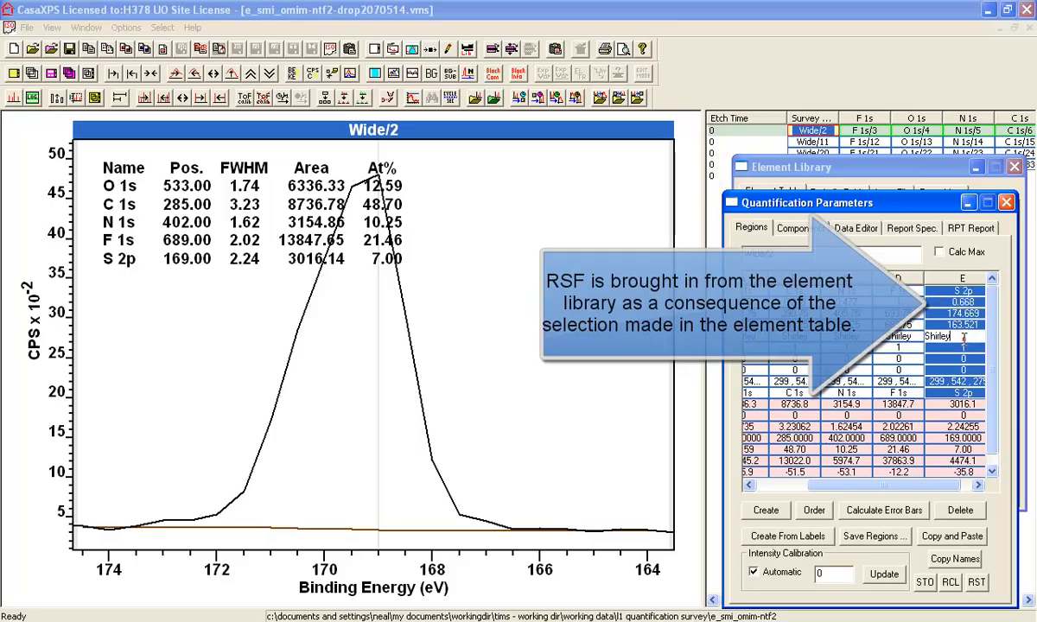
click(966, 348)
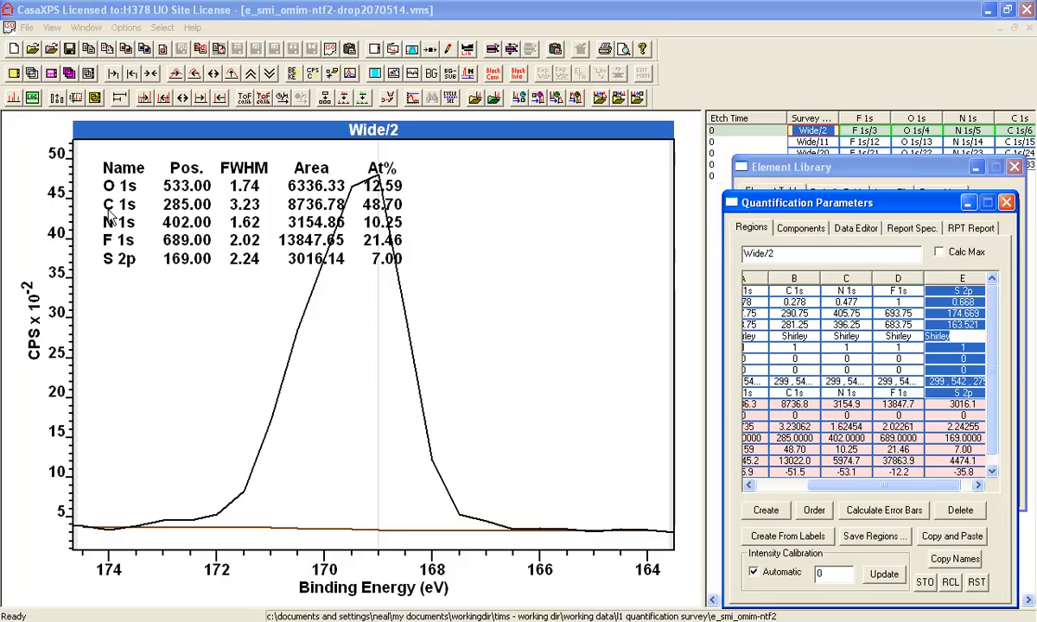
Step: Step through the zoom list from the full spectrum to the C 1s peak, checking the region limits and backgrounds
click(132, 74)
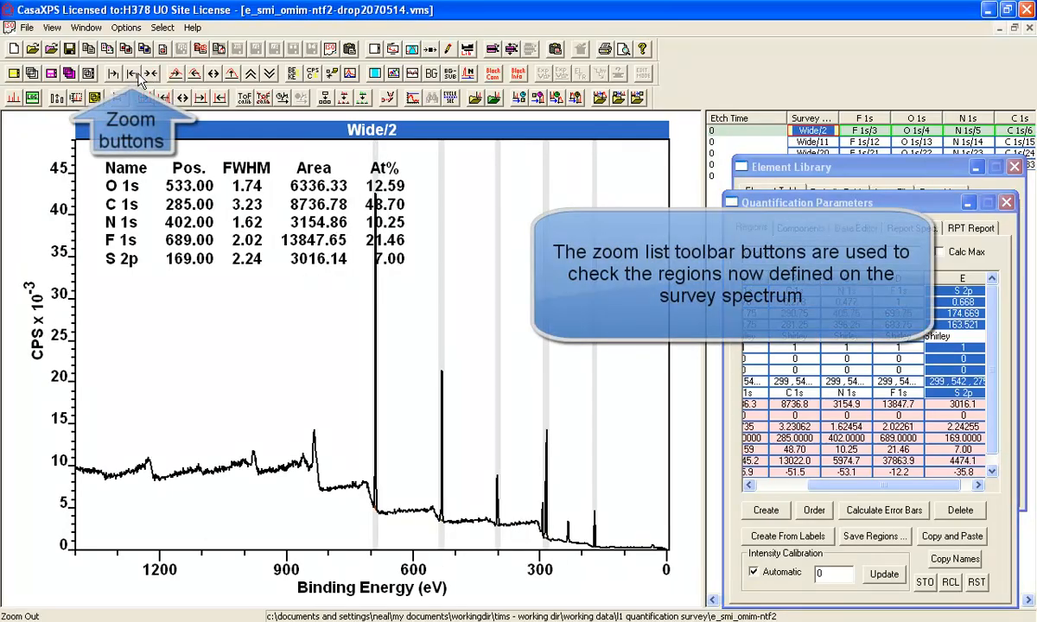
click(132, 75)
click(132, 76)
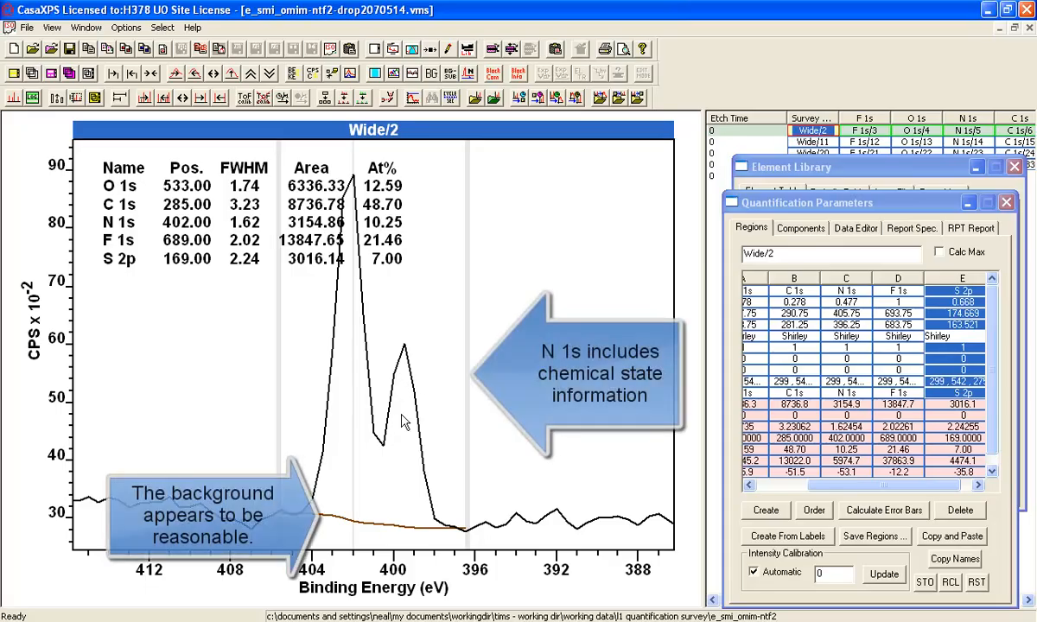
click(132, 75)
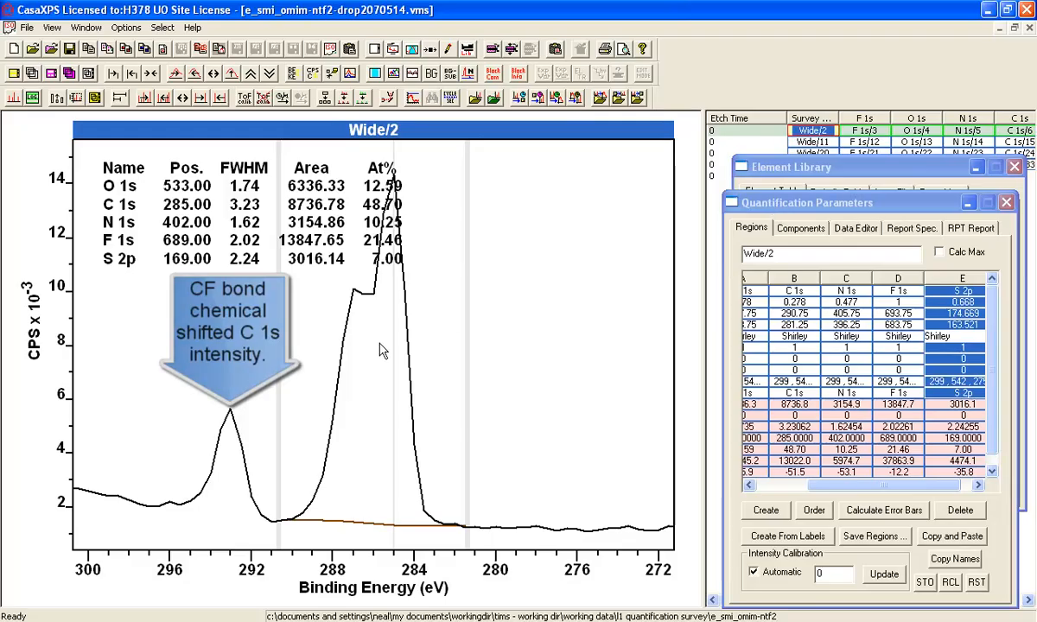
Step: Try adjusting the C 1s region to about 296.9–290.6 eV so that it covers the chemically shifted peak
drag(274, 416, 155, 423)
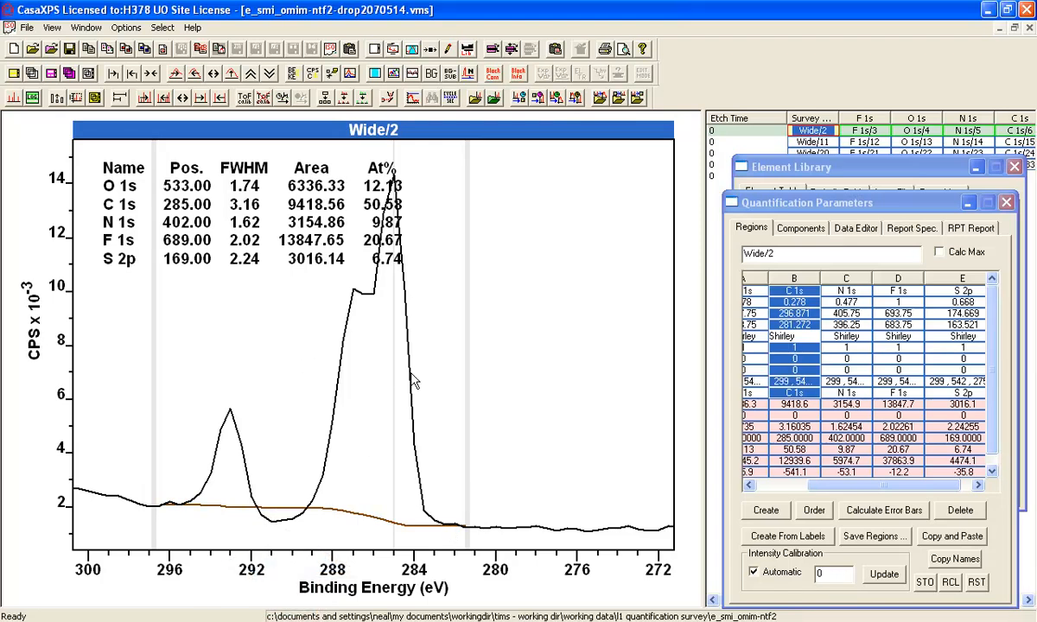
drag(465, 383, 276, 391)
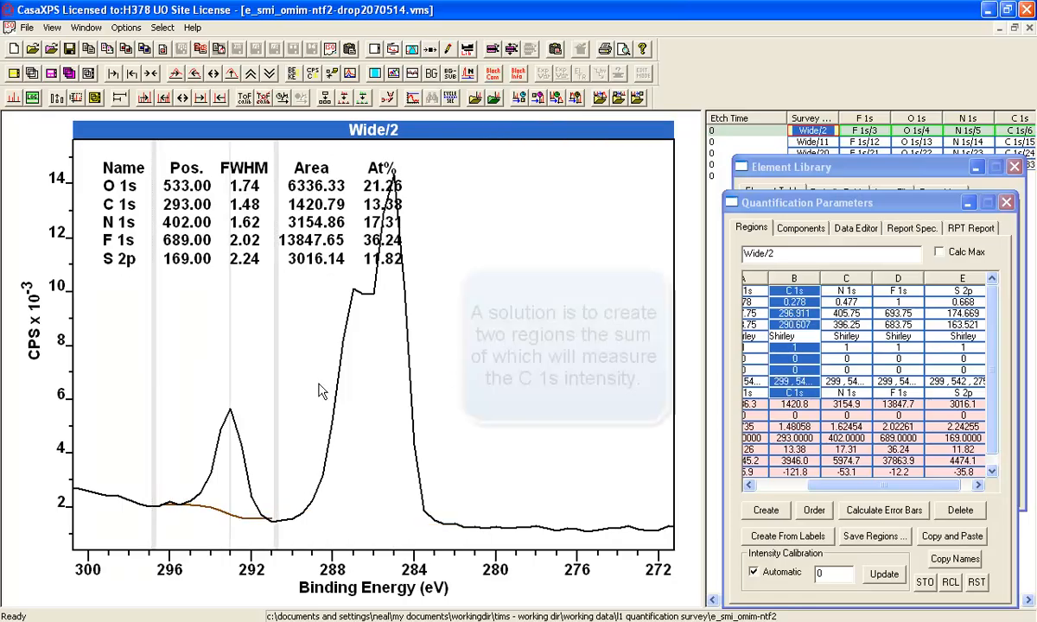
Step: Delete the C 1s region from the Wide/2 regions
click(799, 313)
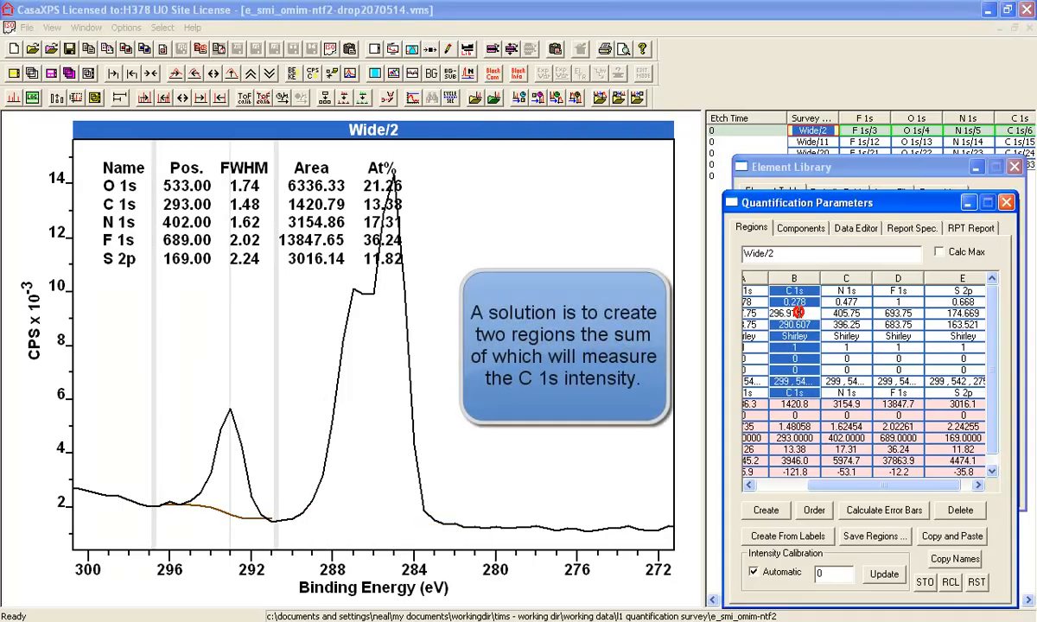
click(960, 510)
drag(819, 486, 916, 490)
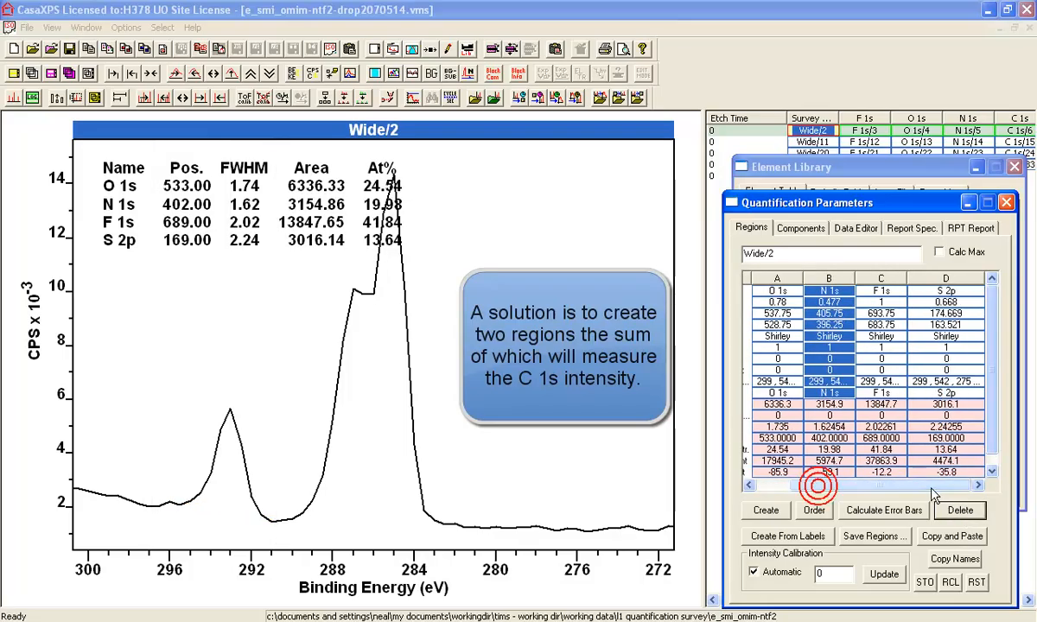
Step: Create a region from the C 1s library transition and limit it to about 297.1–290.5 eV around the shifted peak
click(789, 168)
click(388, 289)
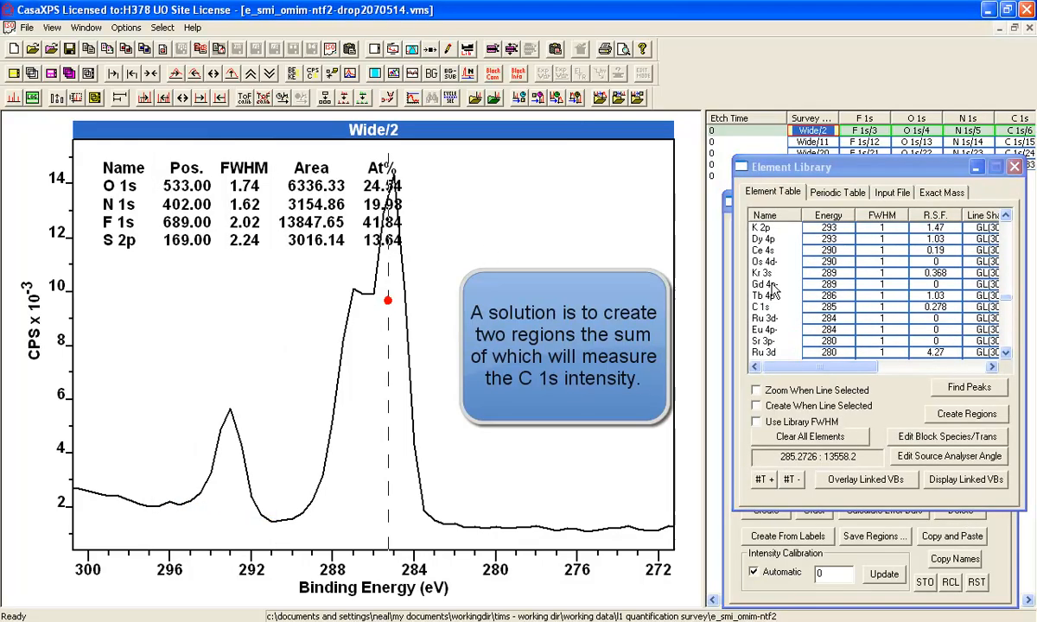
click(769, 309)
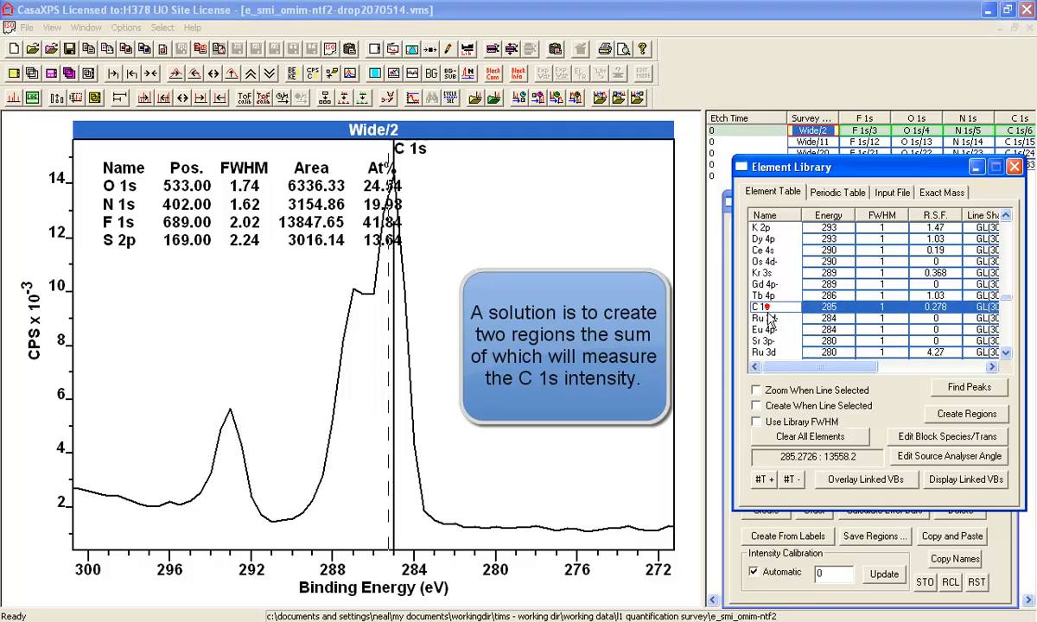
click(741, 542)
click(766, 510)
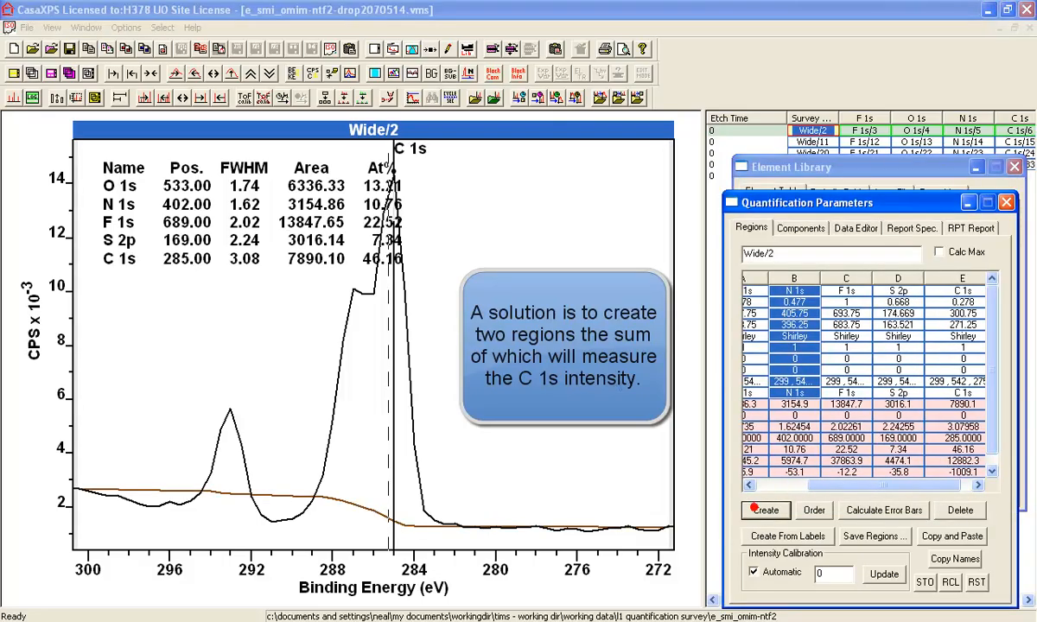
click(79, 398)
drag(100, 397, 149, 390)
drag(659, 441, 277, 429)
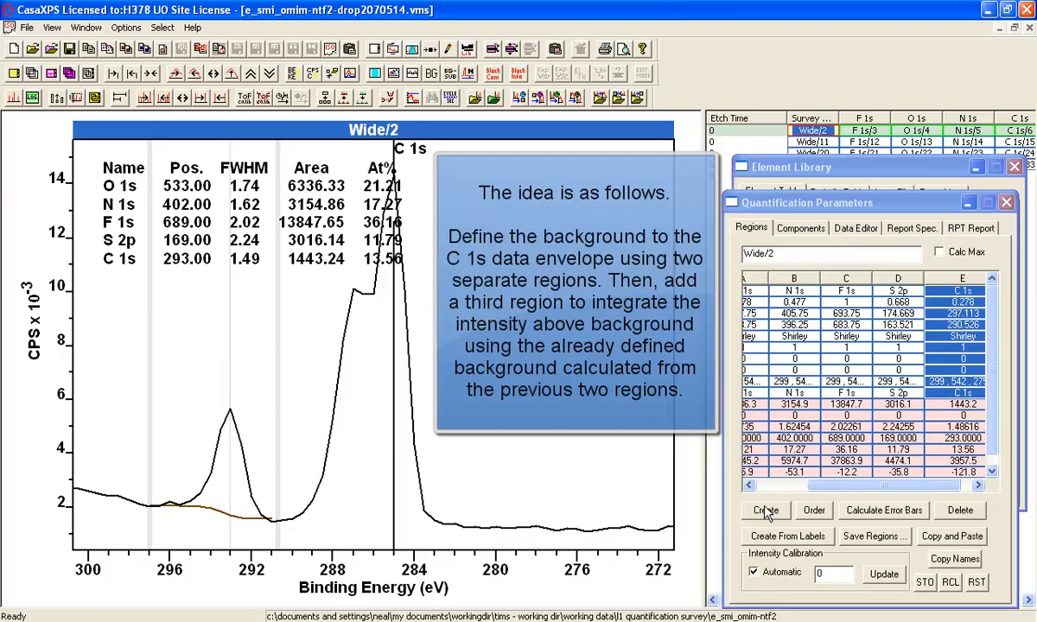
Step: Create a second C 1s region from the library transition and limit it to about 290.8–281.0 eV around the main peak
click(770, 161)
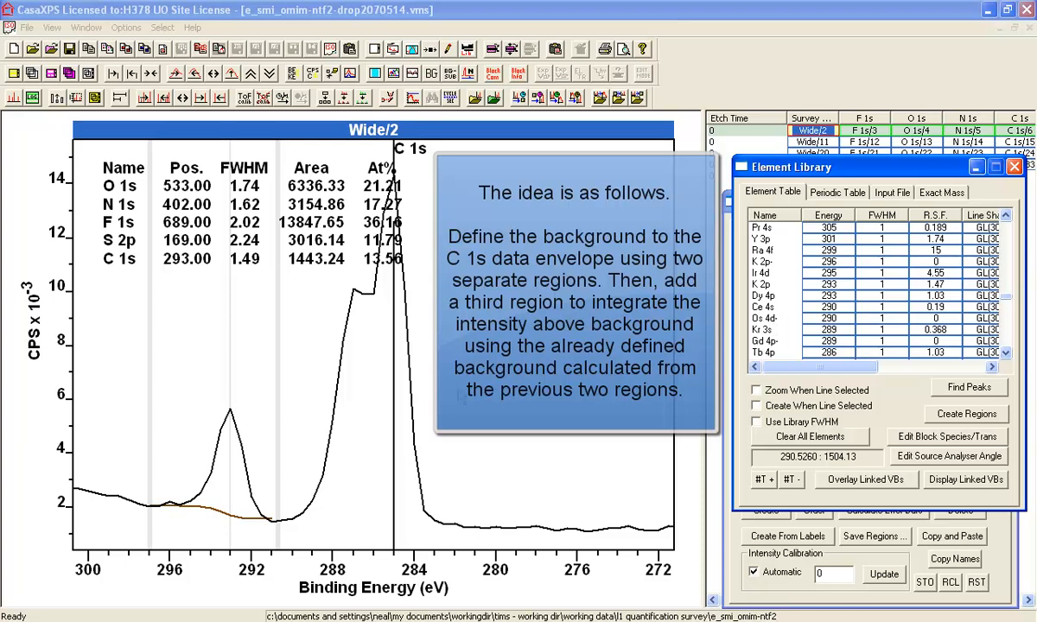
click(392, 373)
click(763, 306)
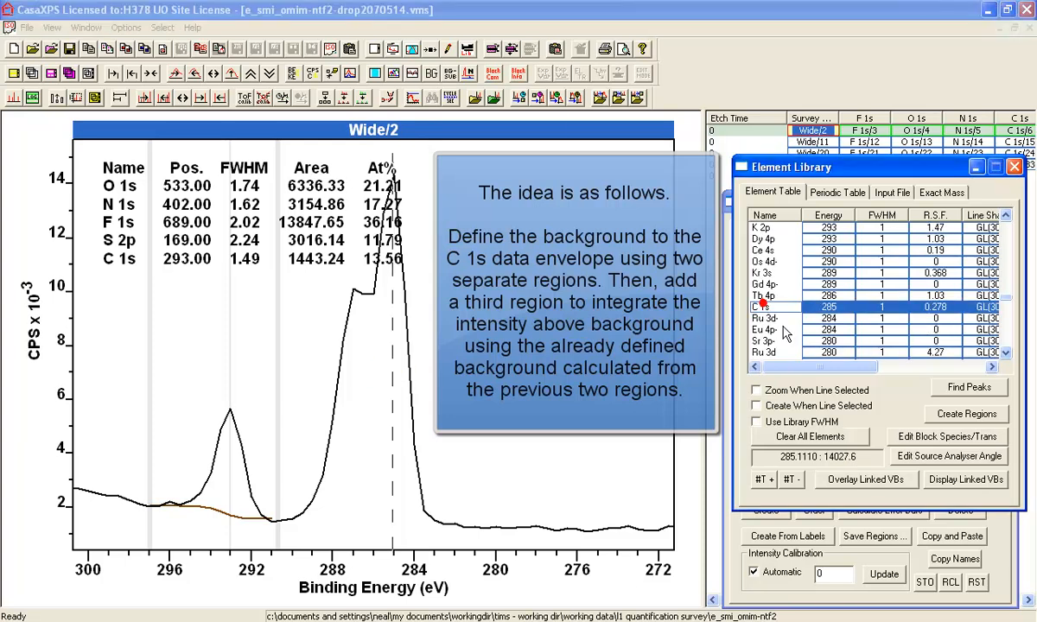
click(726, 527)
click(766, 510)
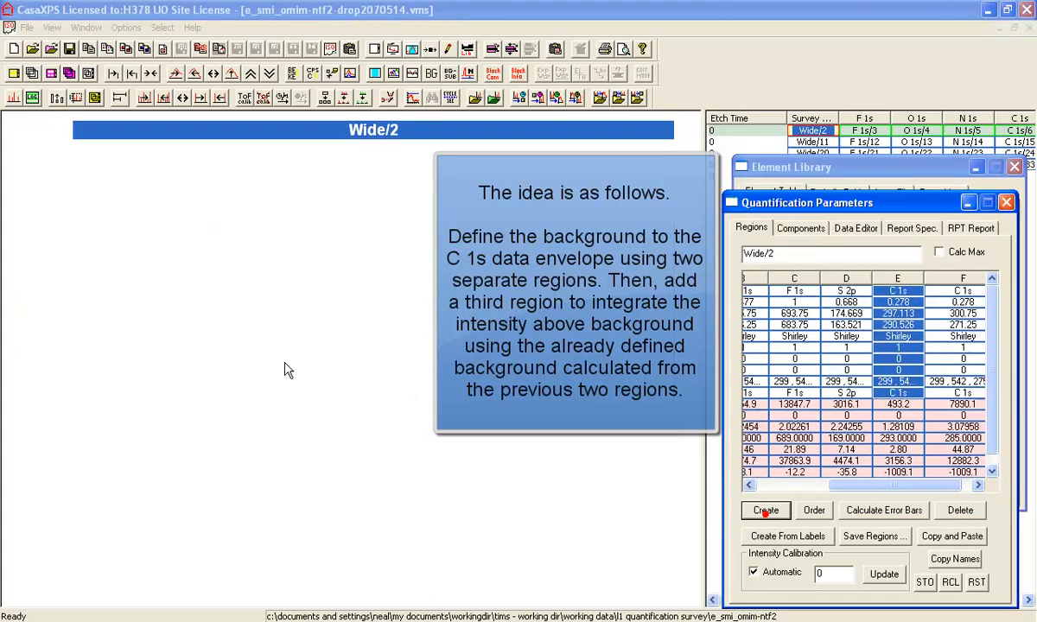
click(111, 389)
drag(298, 396, 276, 401)
drag(659, 427, 476, 431)
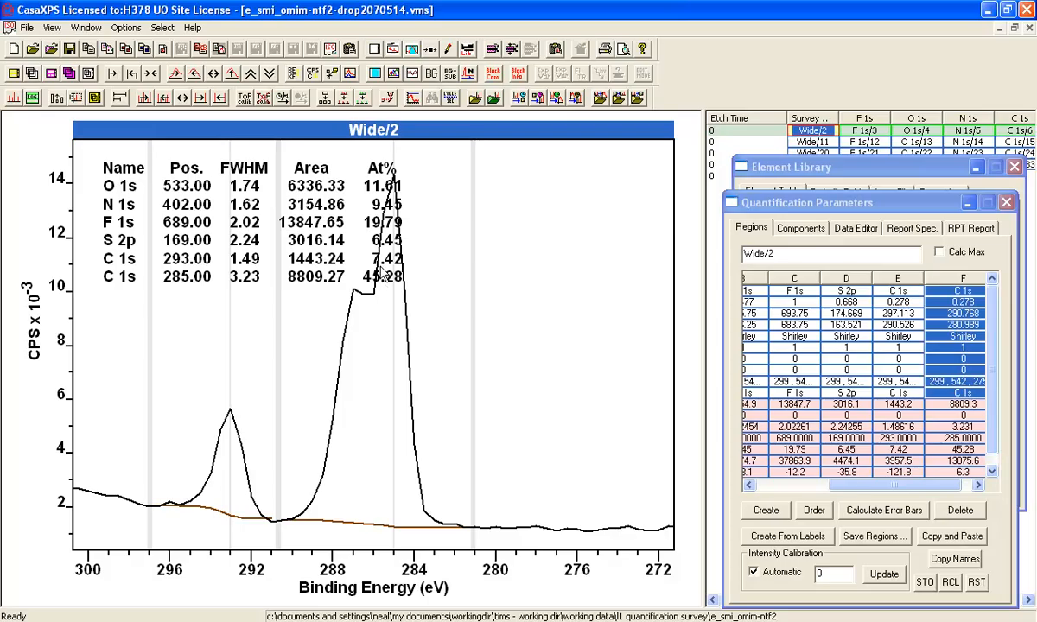
Step: Create a third region across the C 1s envelope and name it #C 1s to assign the library transition
click(250, 73)
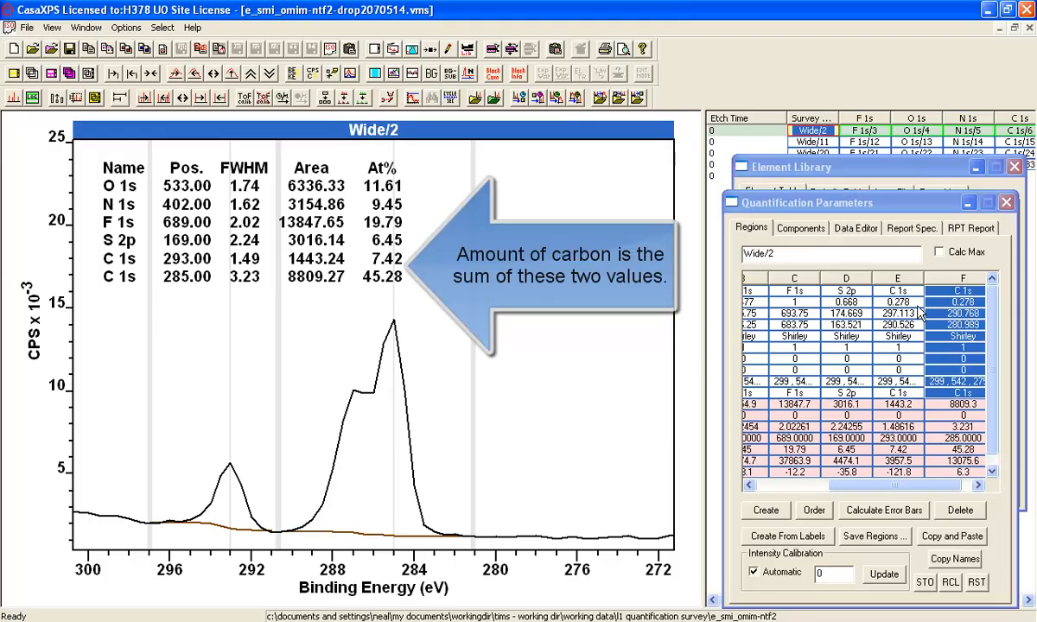
click(765, 510)
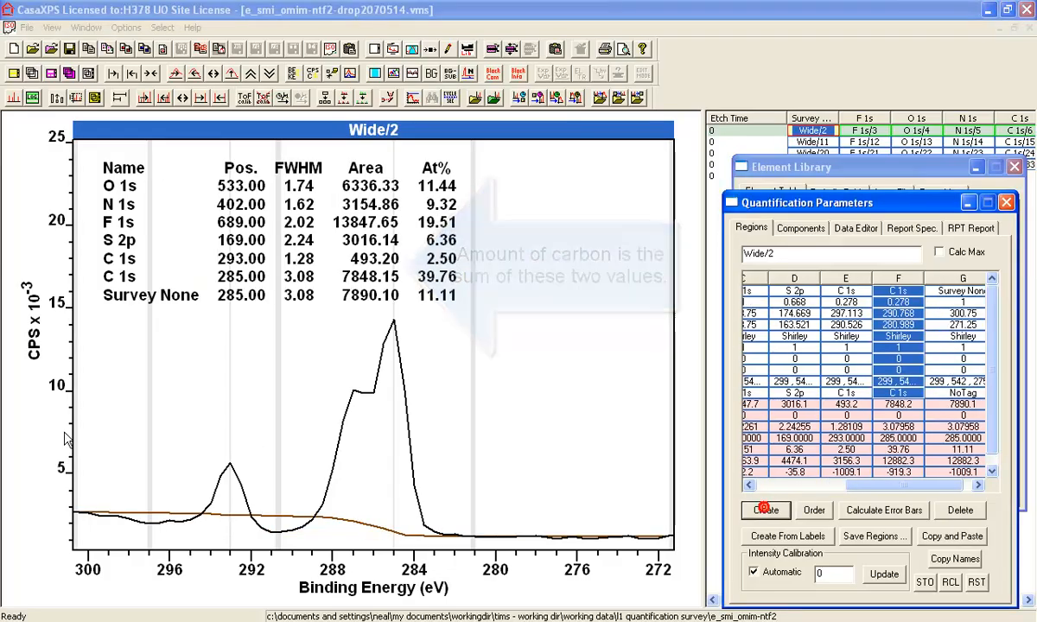
click(962, 279)
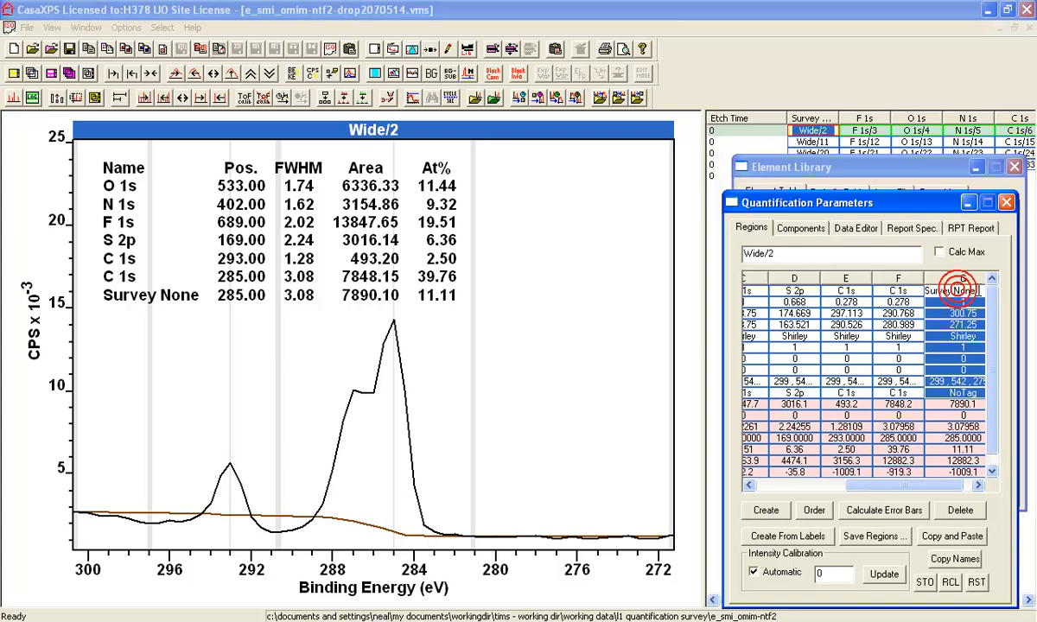
text(#)
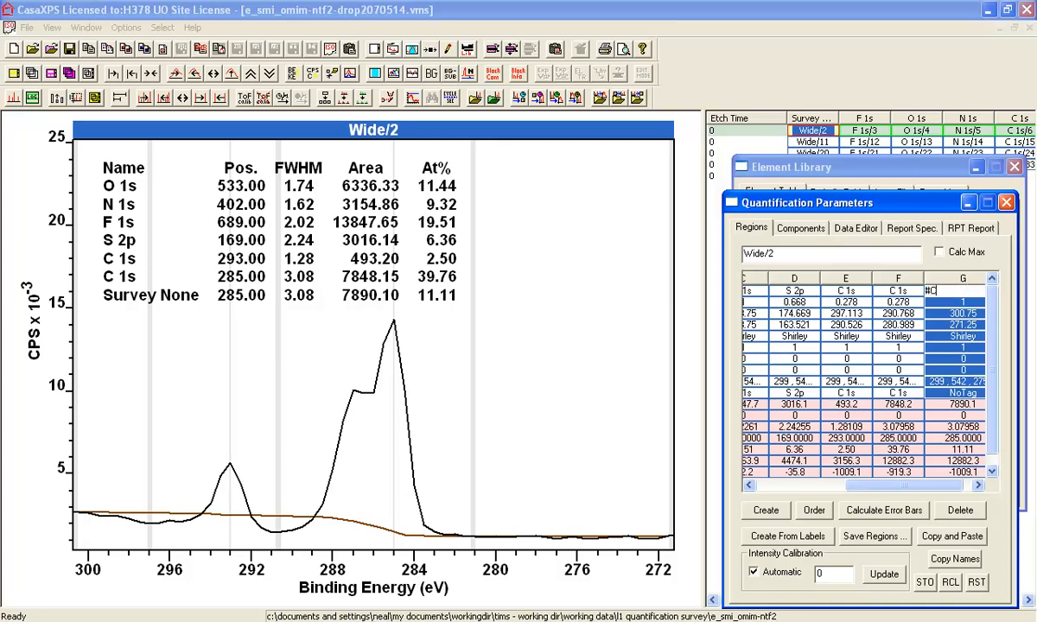
text(C 1s)
key(Return)
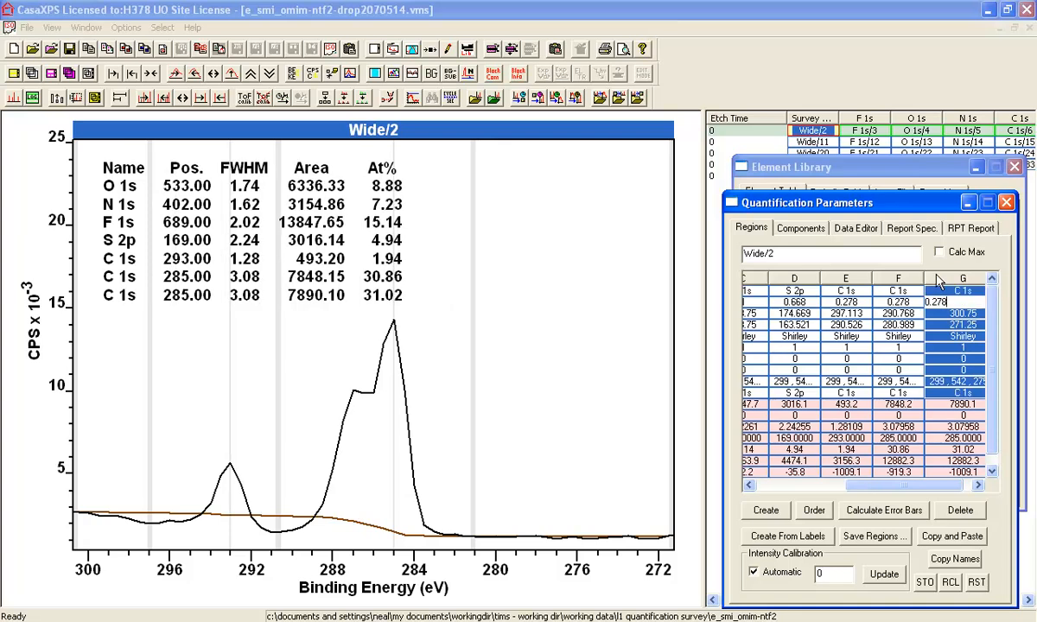
Step: Rename the C 1s region around the shifted peak as C 1s R1 and the one around the main peak as C 1s R 2
click(851, 291)
click(851, 291)
text(R1)
key(Return)
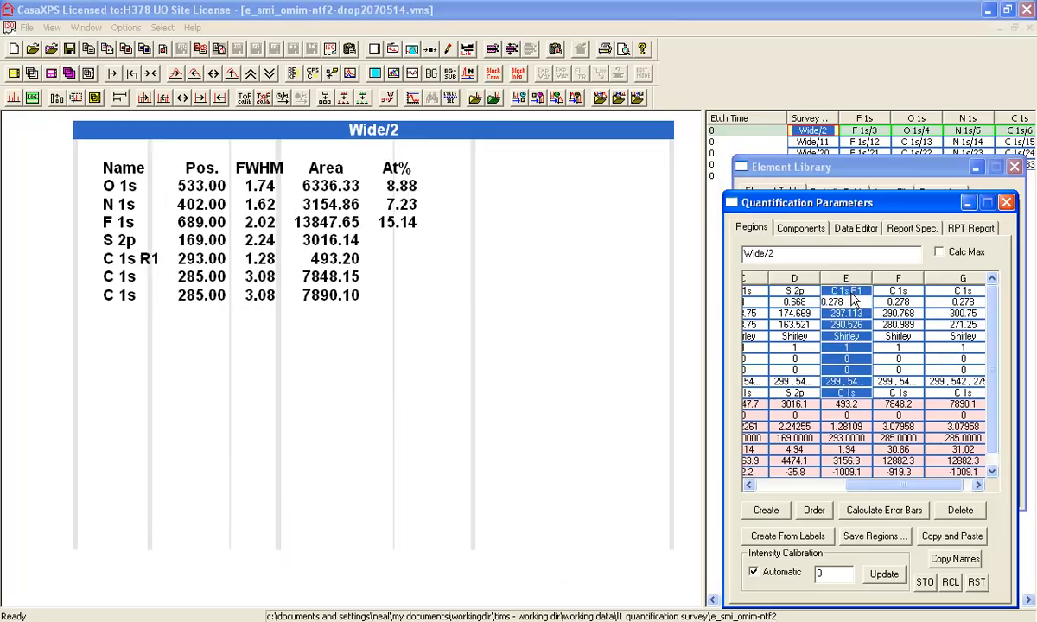
click(915, 294)
click(915, 294)
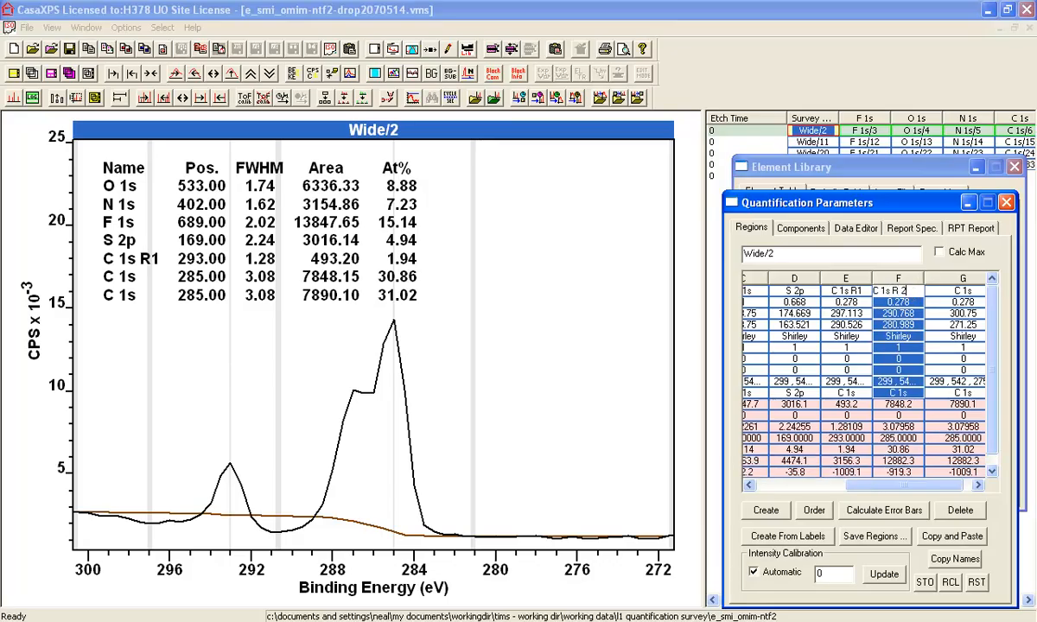
text(R 2)
click(919, 300)
Step: Set the RSF of the C 1s R1 and C 1s R 2 regions to 0
click(845, 302)
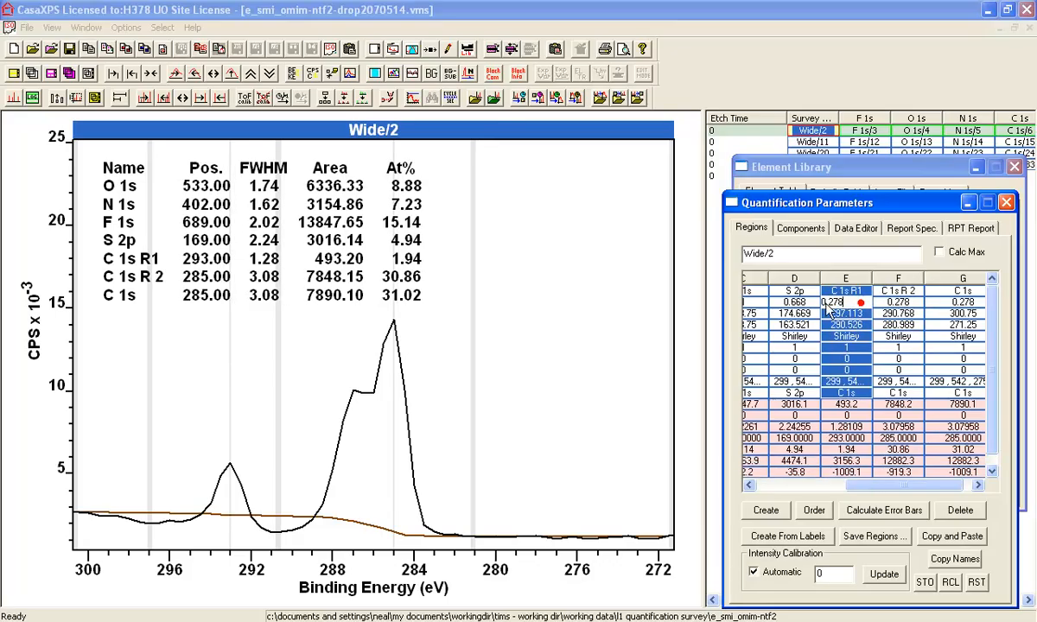
text(0)
key(Return)
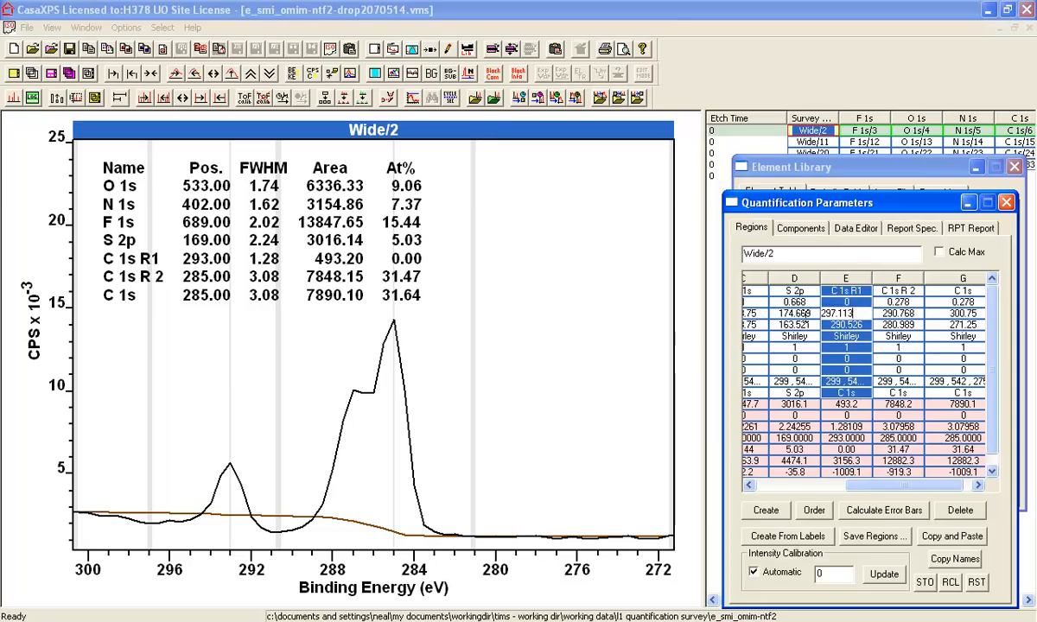
click(899, 302)
text(0)
key(Return)
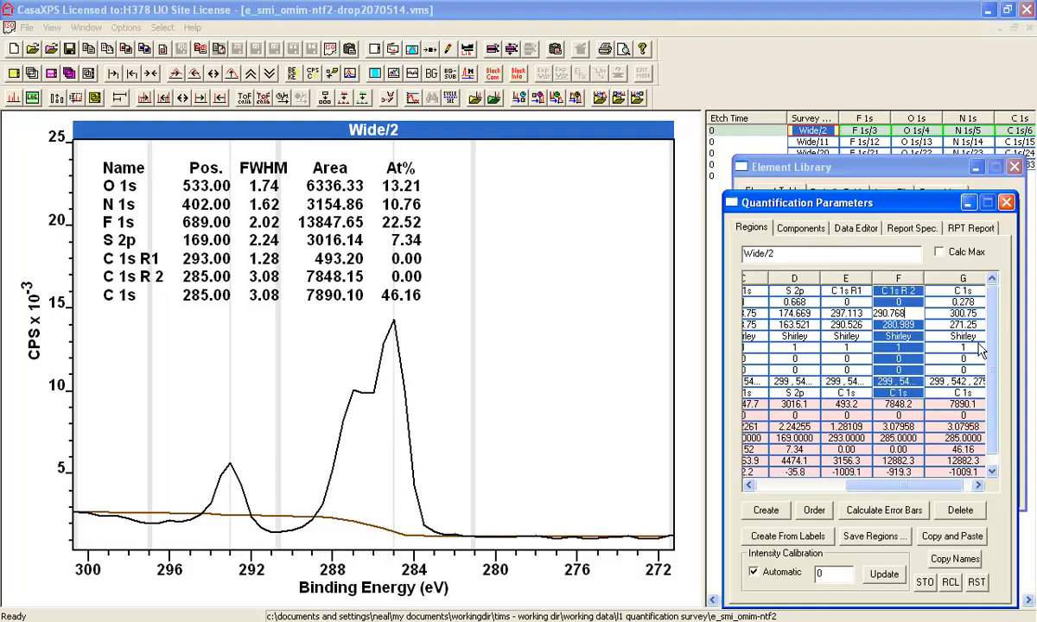
Step: Set the background type of the third C 1s region to Skip
click(970, 336)
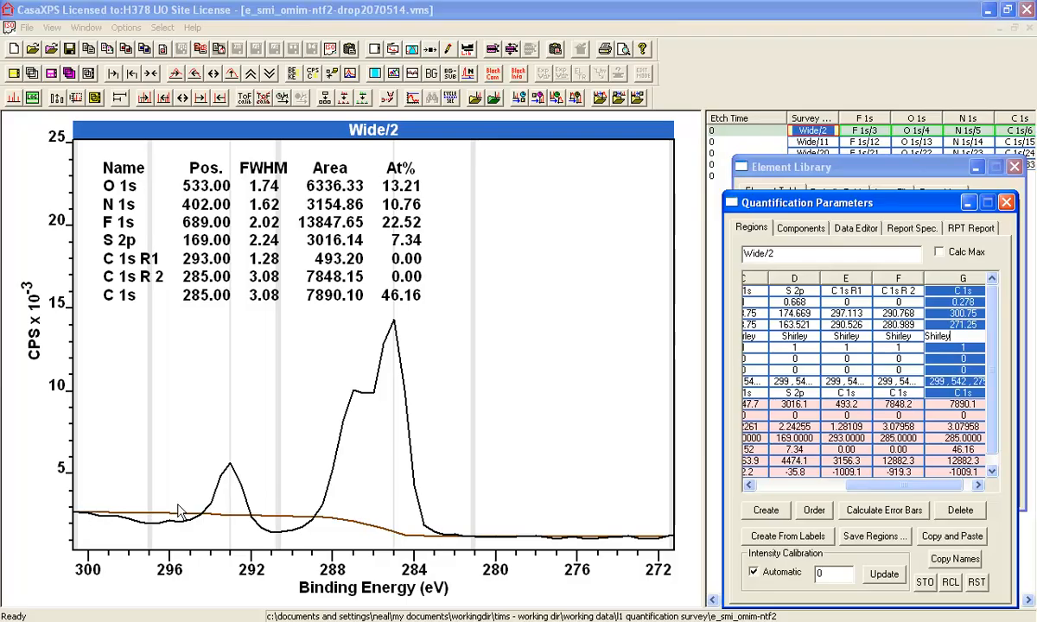
double_click(938, 337)
text(sk)
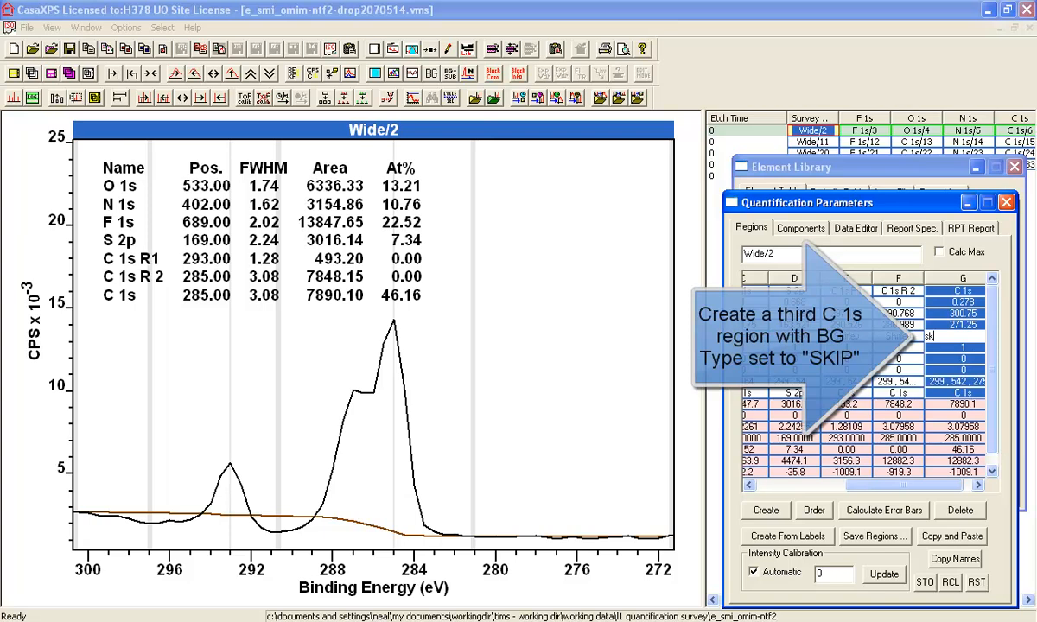
key(Return)
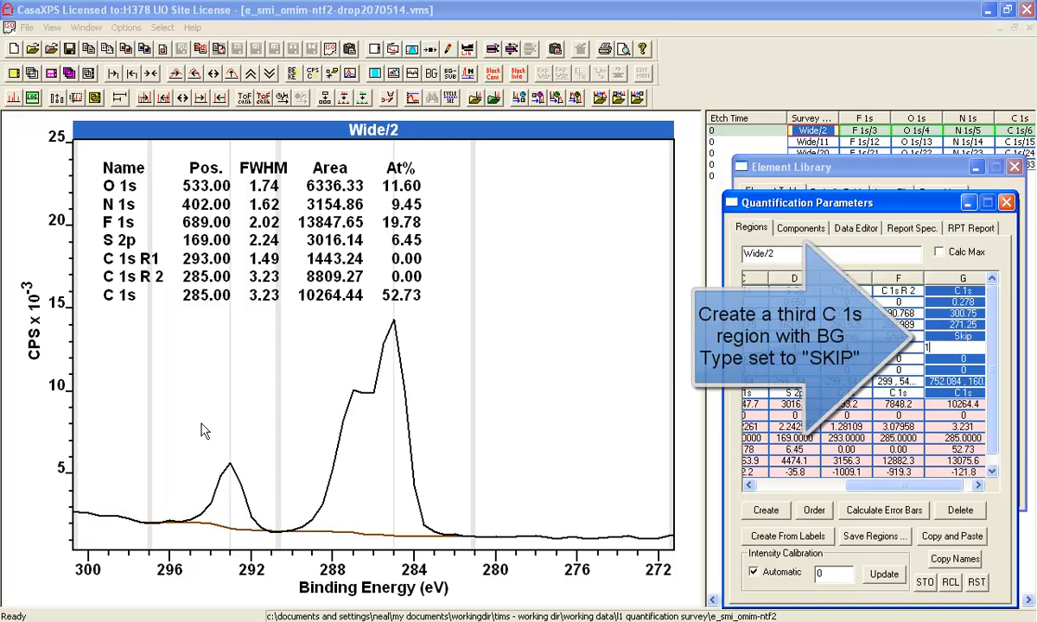
Step: Narrow the third C 1s region to about 297.0–281.1 eV so it spans both carbon peaks
click(90, 445)
drag(150, 442, 151, 442)
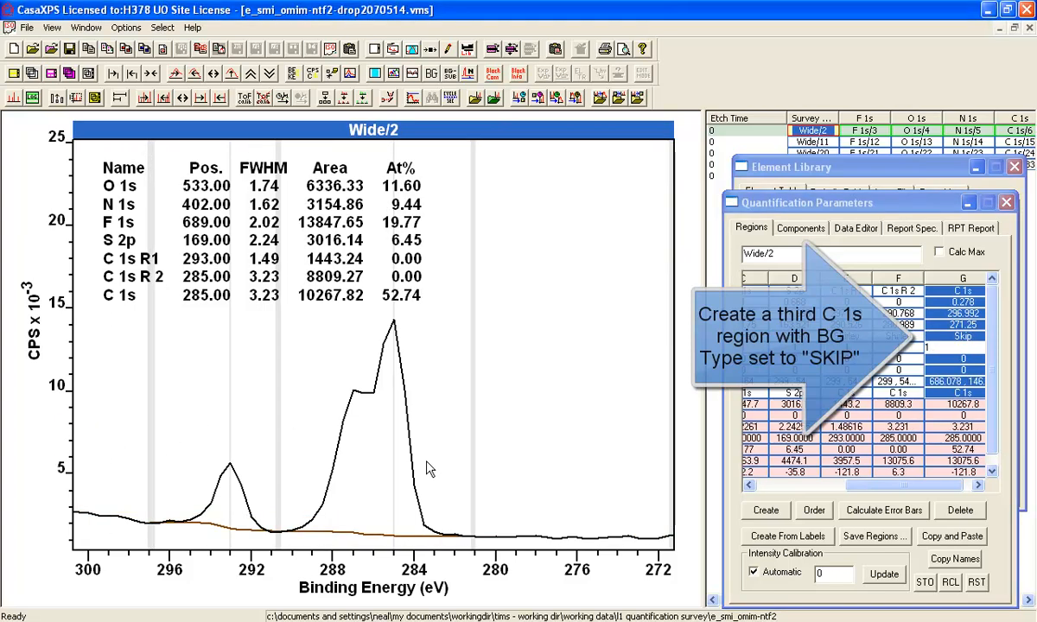
drag(671, 477, 472, 484)
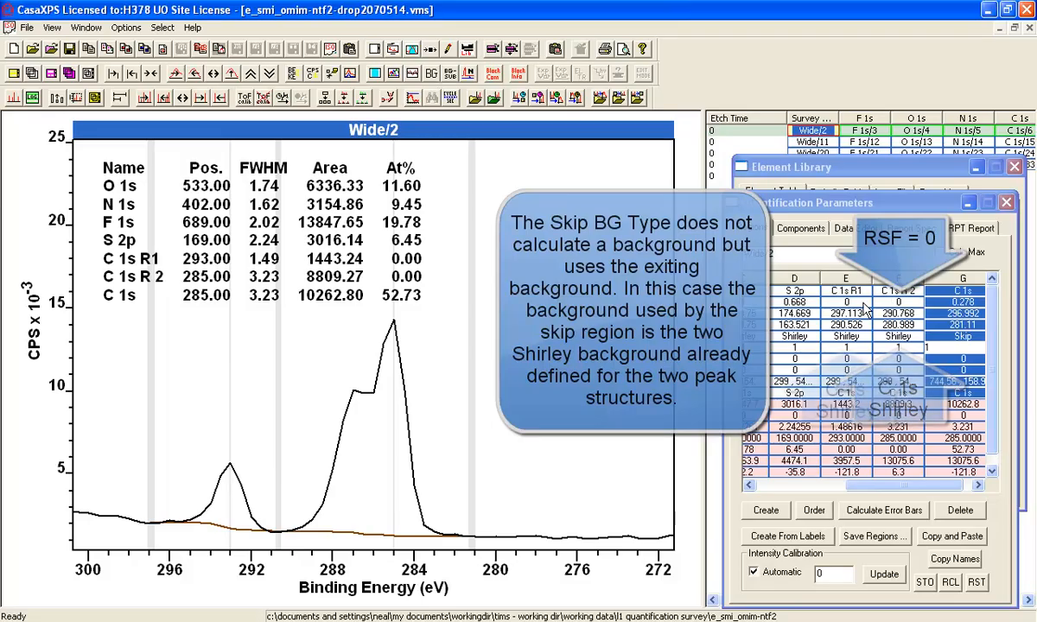
Step: Check the background types of C 1s R1 and C 1s R 2, and zoom the display to each C 1s region's limits
click(851, 337)
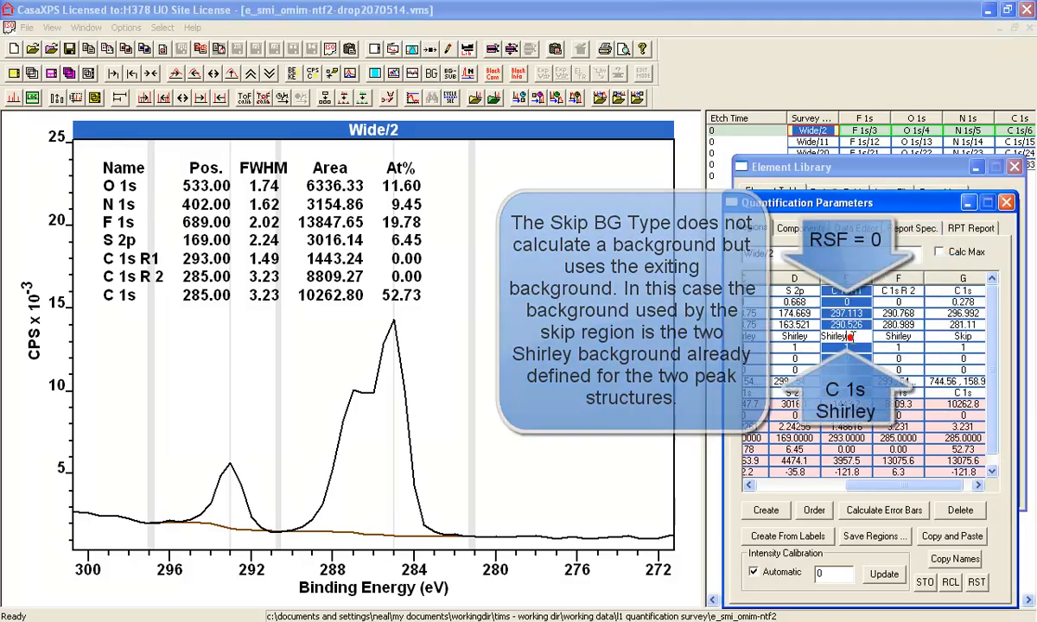
double_click(856, 335)
click(888, 343)
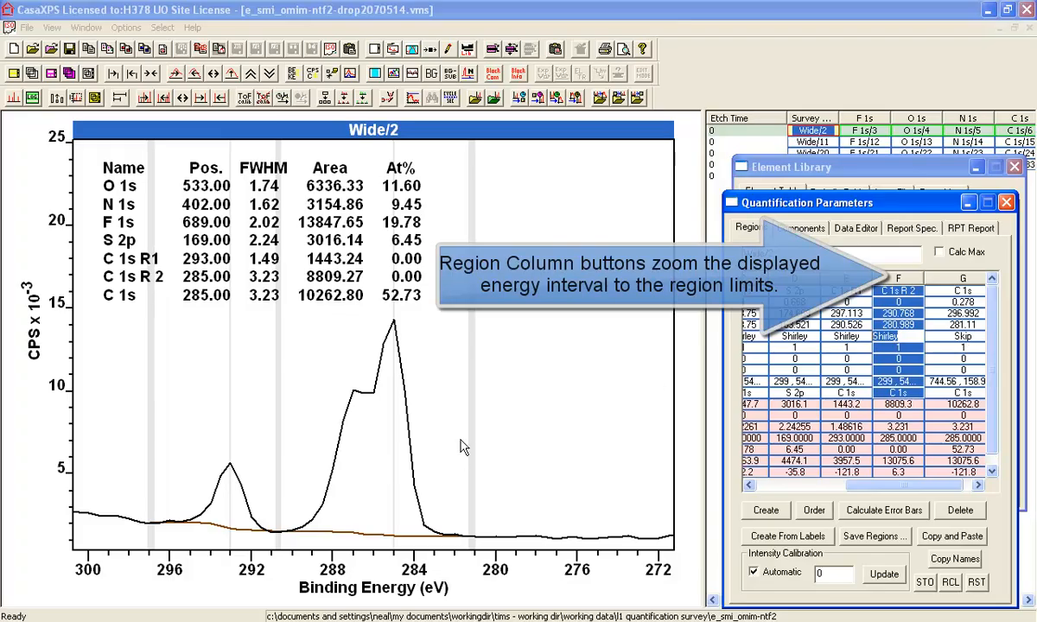
click(957, 281)
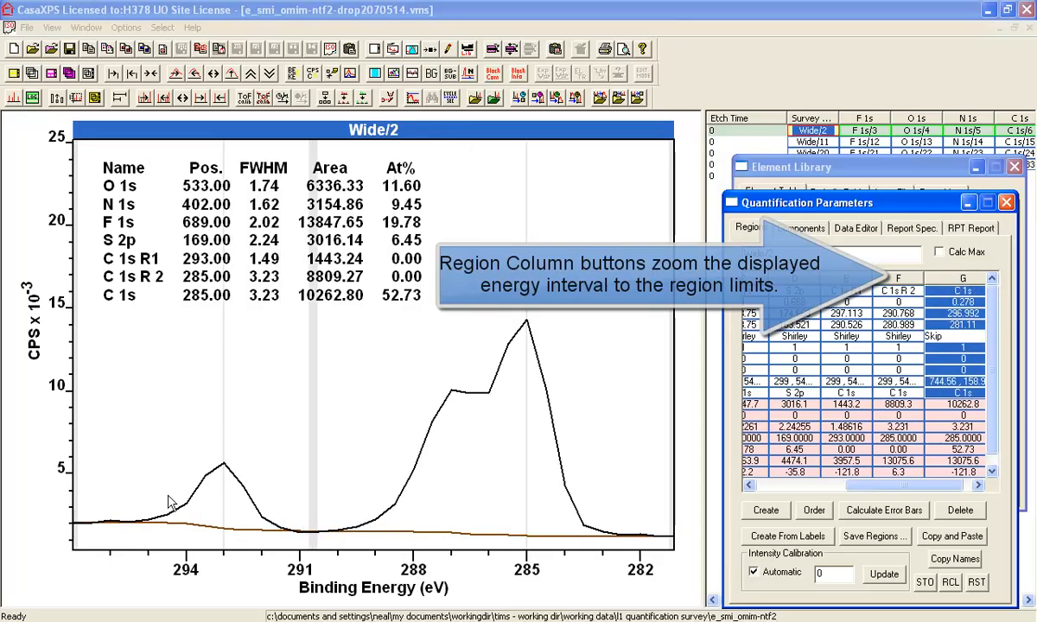
click(890, 286)
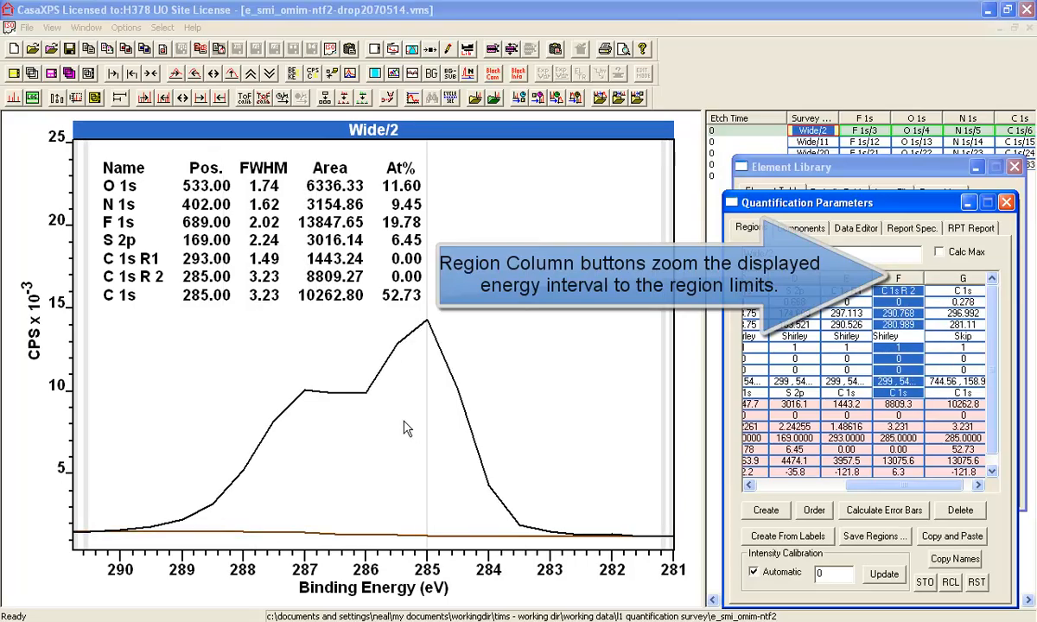
click(844, 285)
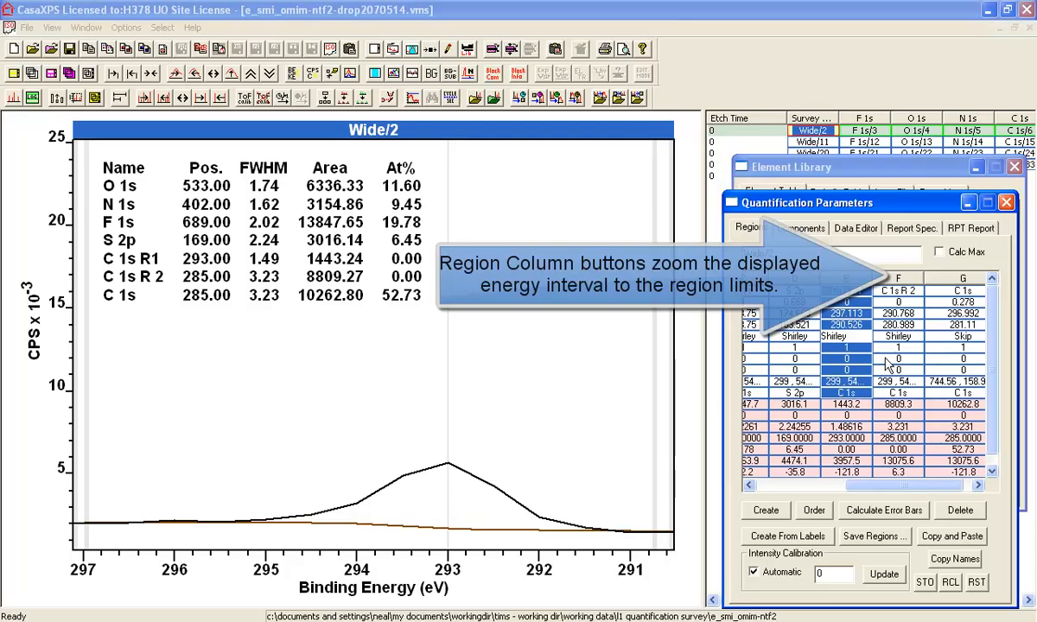
click(954, 292)
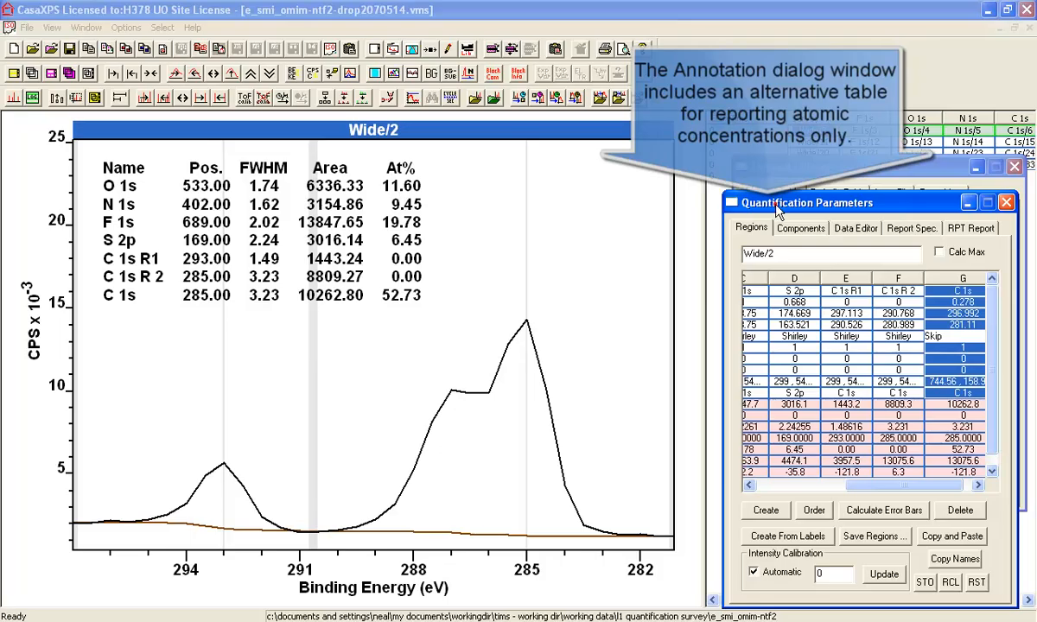
Step: Annotate the spectrum with a regions-based quantification table in 12-point bold Times New Roman
click(447, 44)
drag(433, 161, 800, 188)
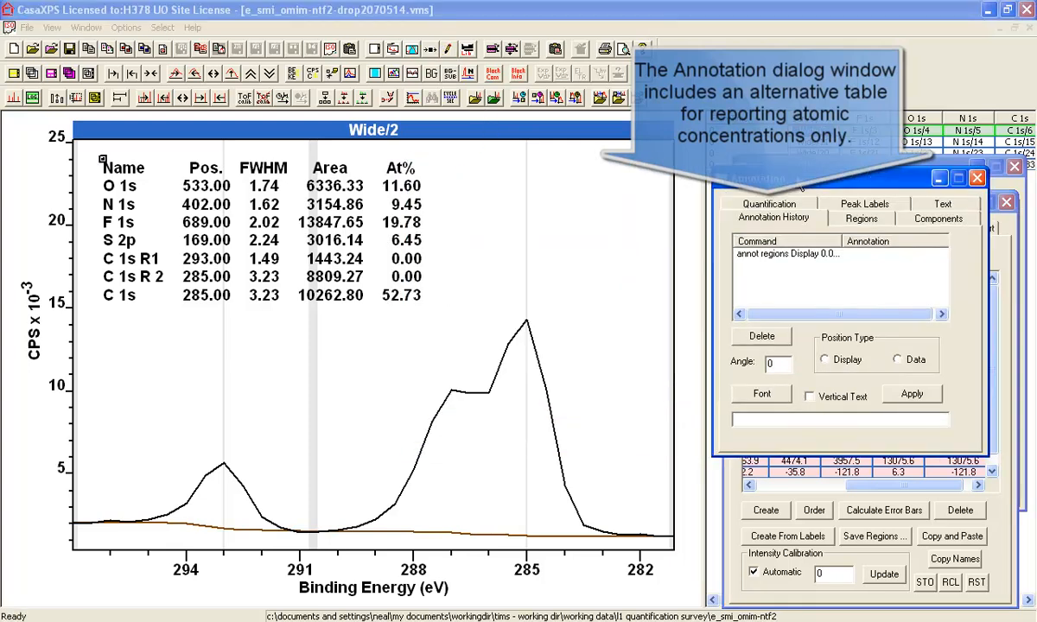
click(863, 221)
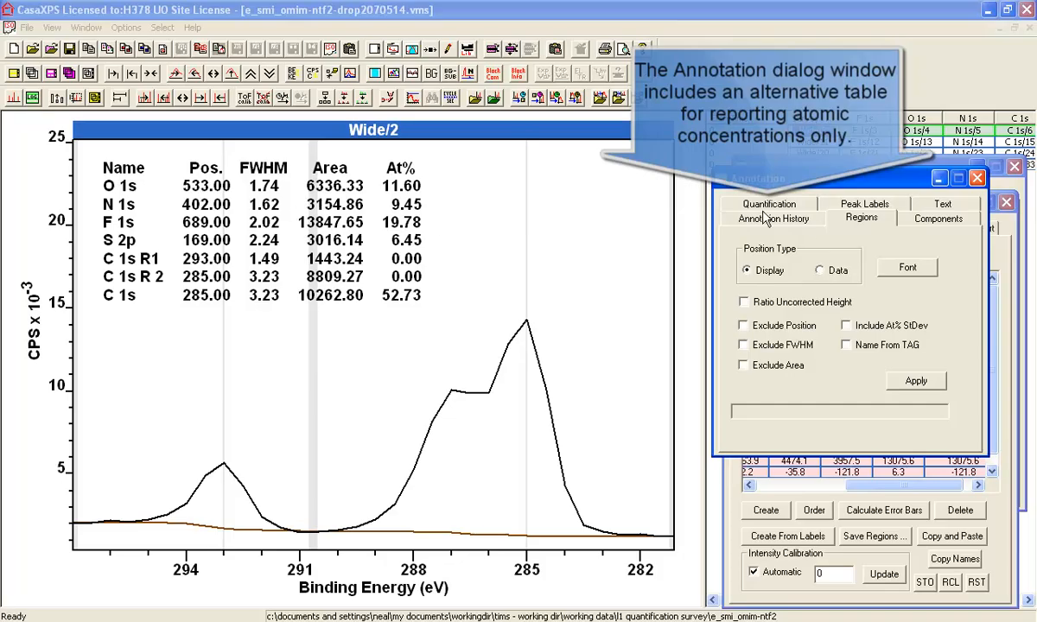
click(745, 205)
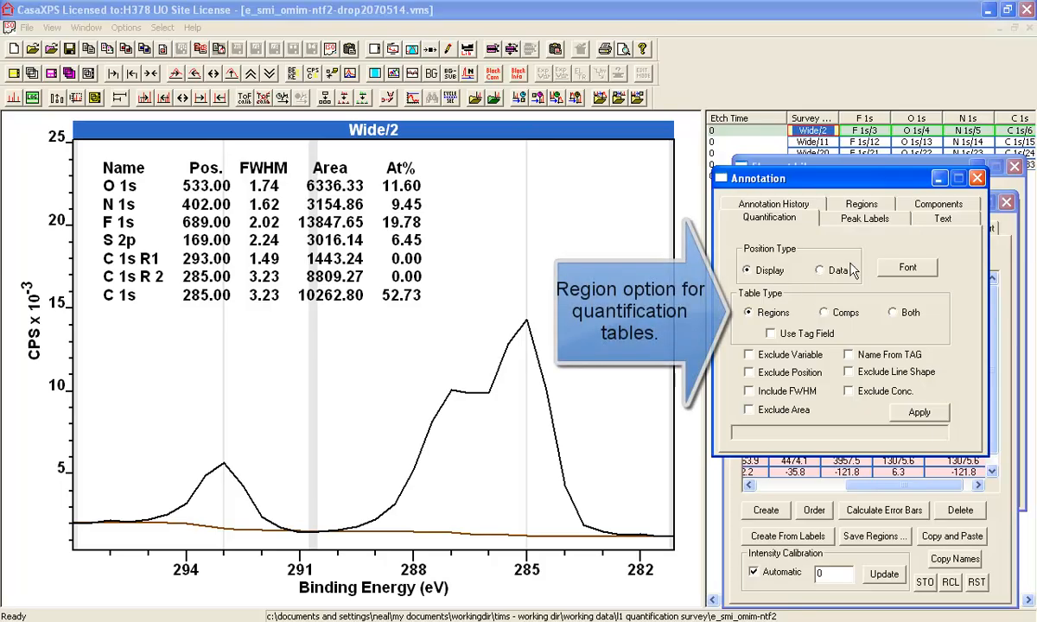
click(898, 270)
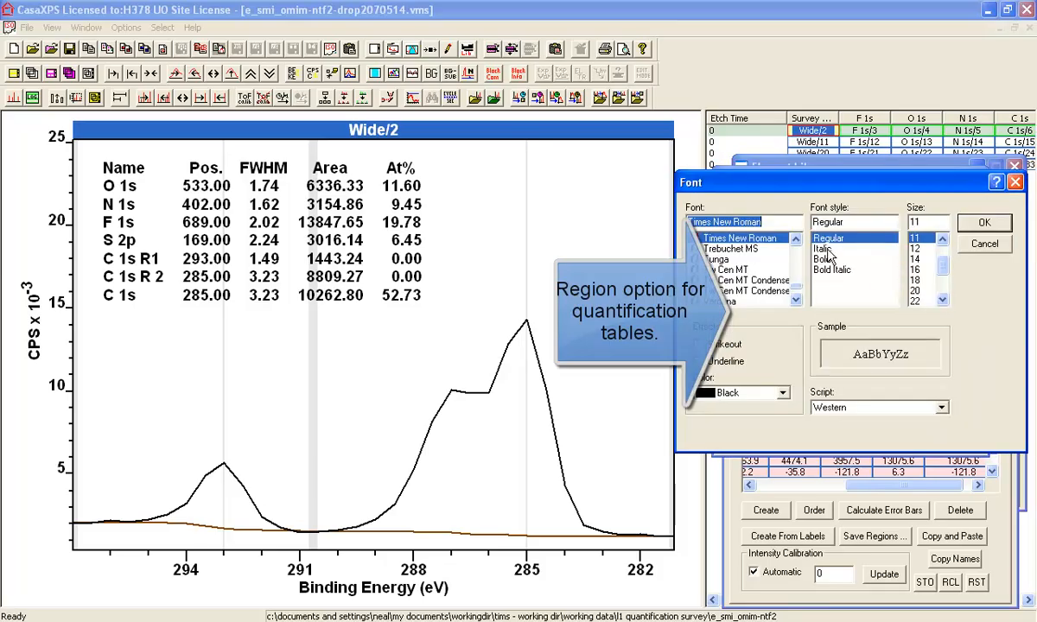
click(921, 249)
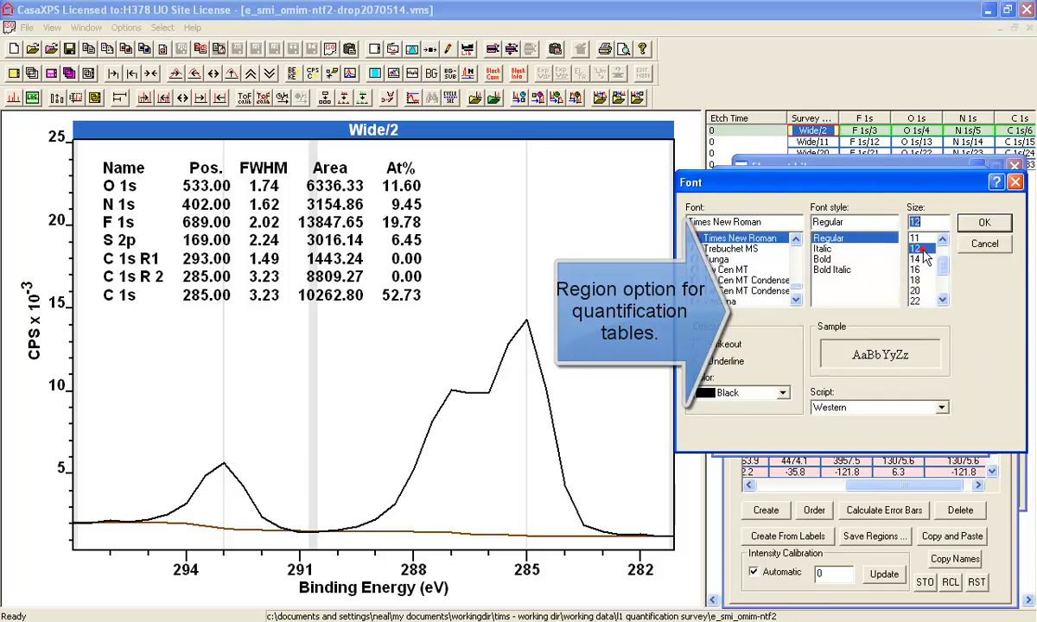
click(822, 259)
click(984, 222)
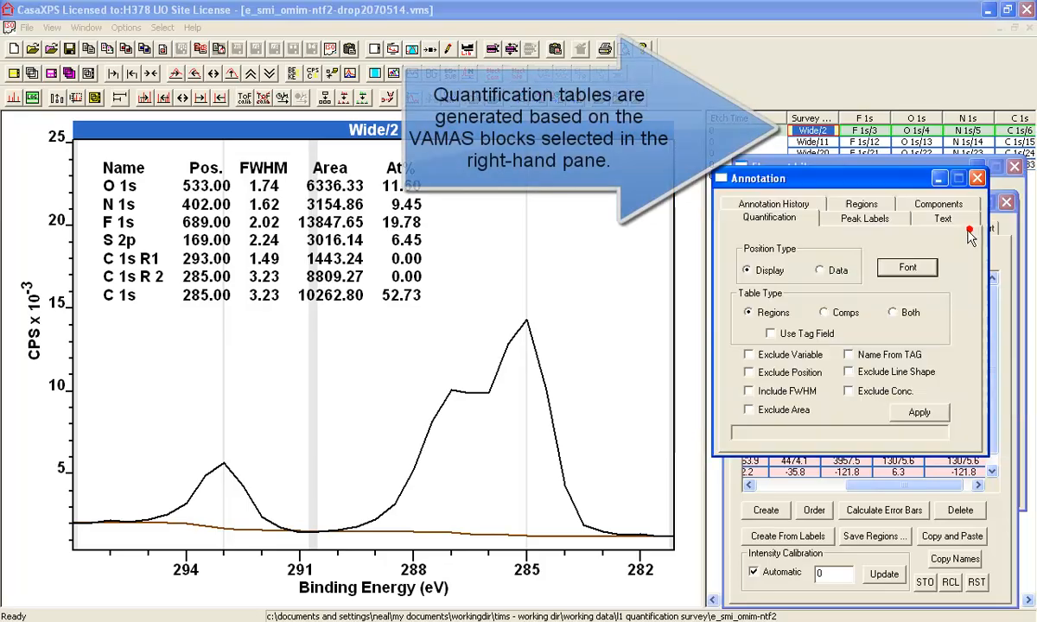
click(918, 412)
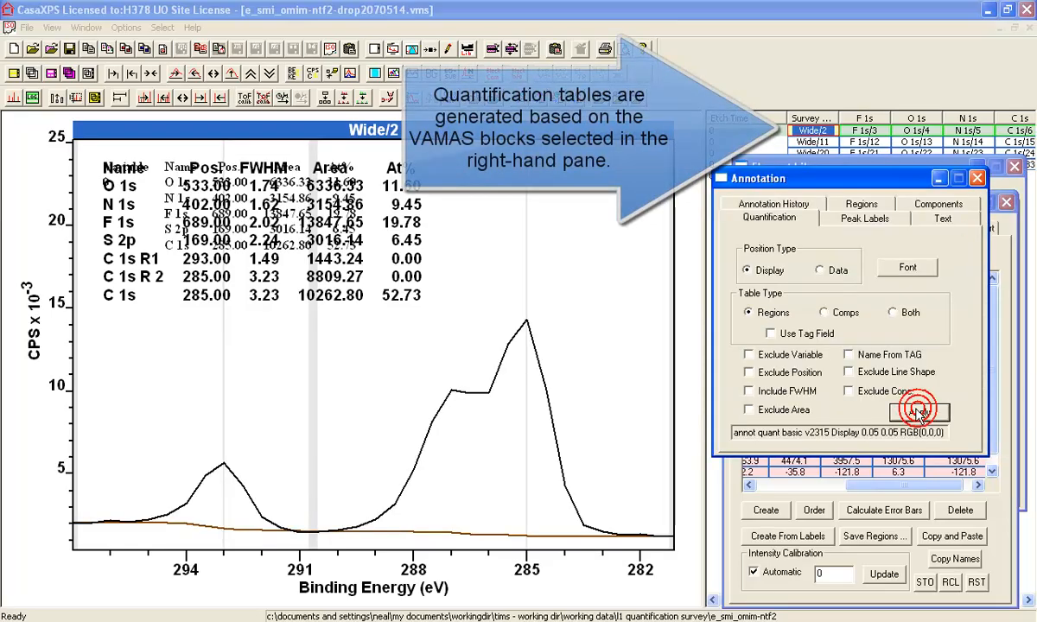
Step: Move the regions annotation table down the plot, clear of the overlapping quantification table
click(740, 207)
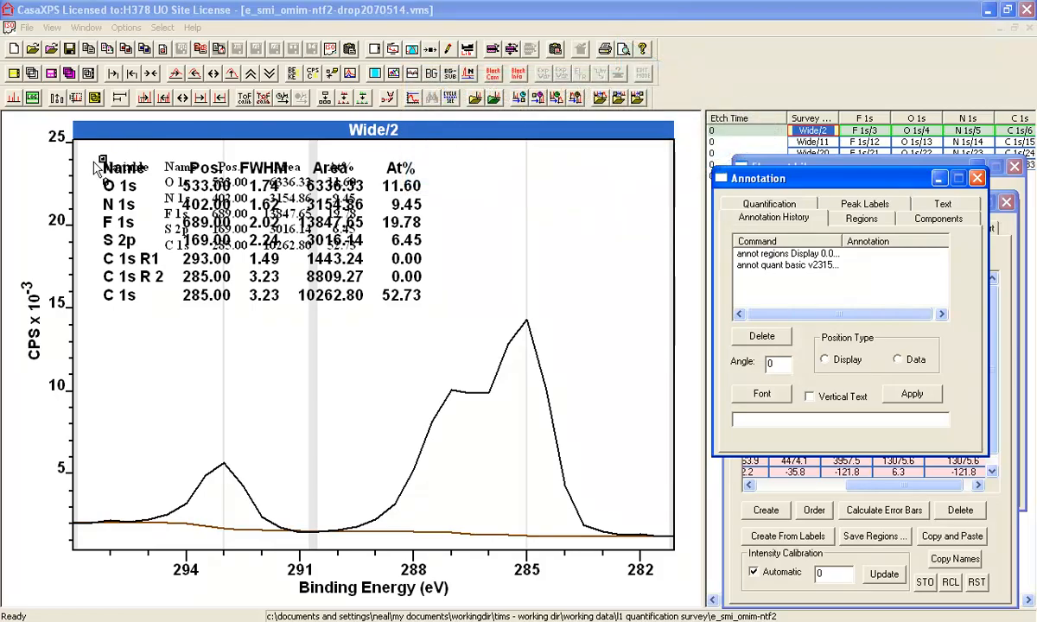
click(103, 159)
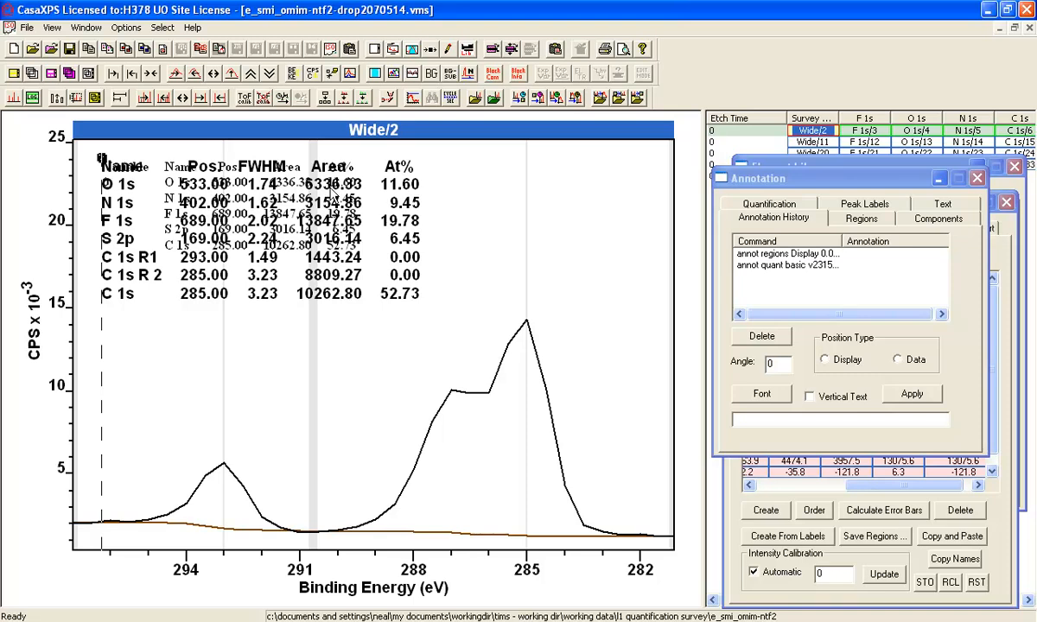
click(215, 74)
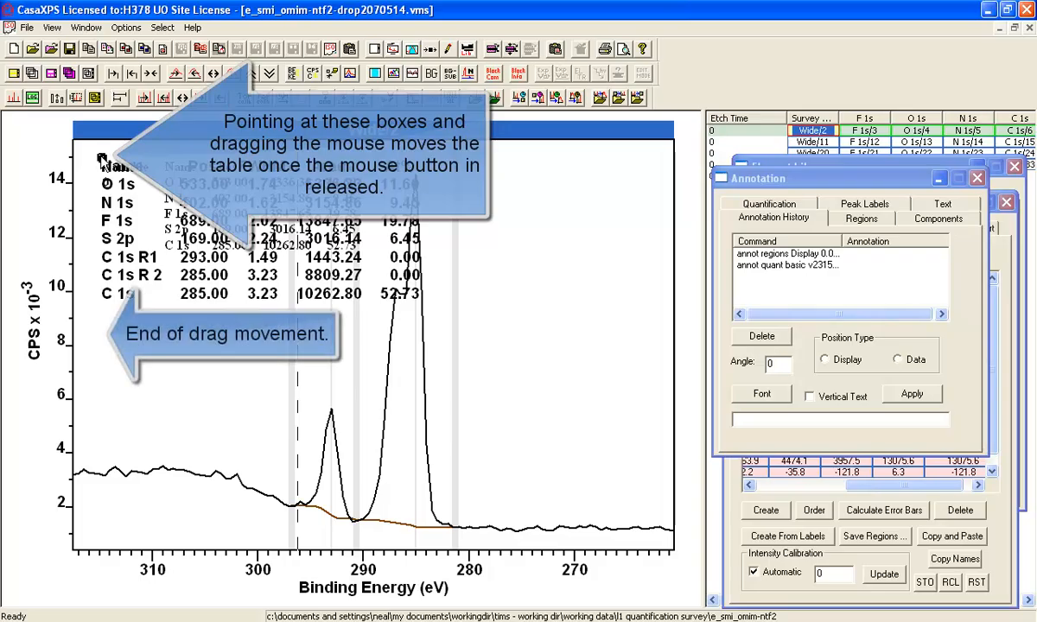
drag(101, 161, 97, 342)
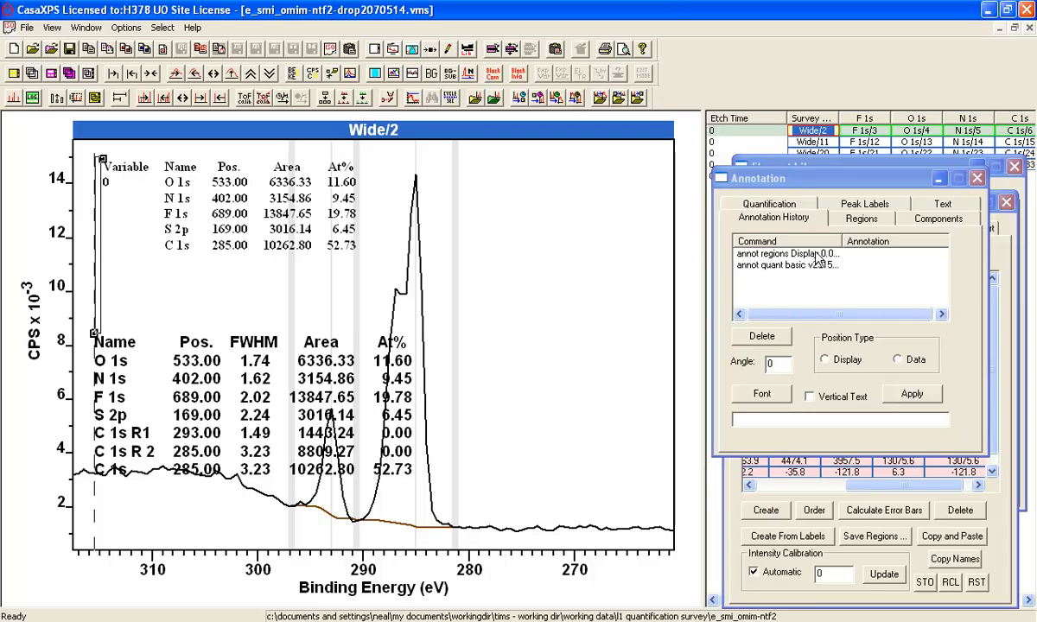
Step: Nudge the quantification table and the regions table in turn to change their order in the annotation history
drag(102, 162, 104, 161)
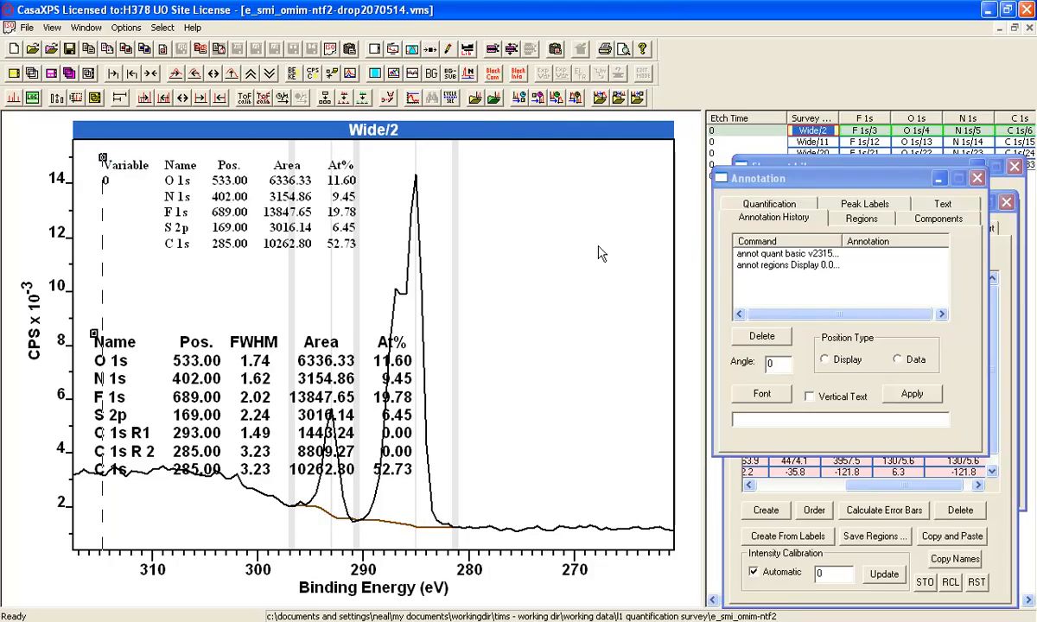
click(775, 256)
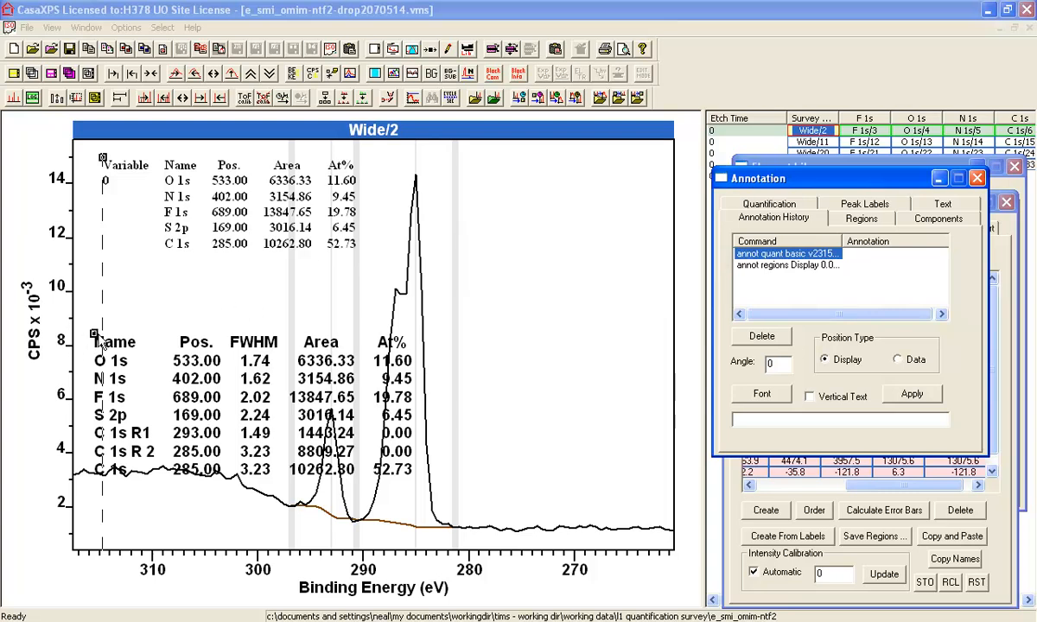
drag(97, 339, 93, 341)
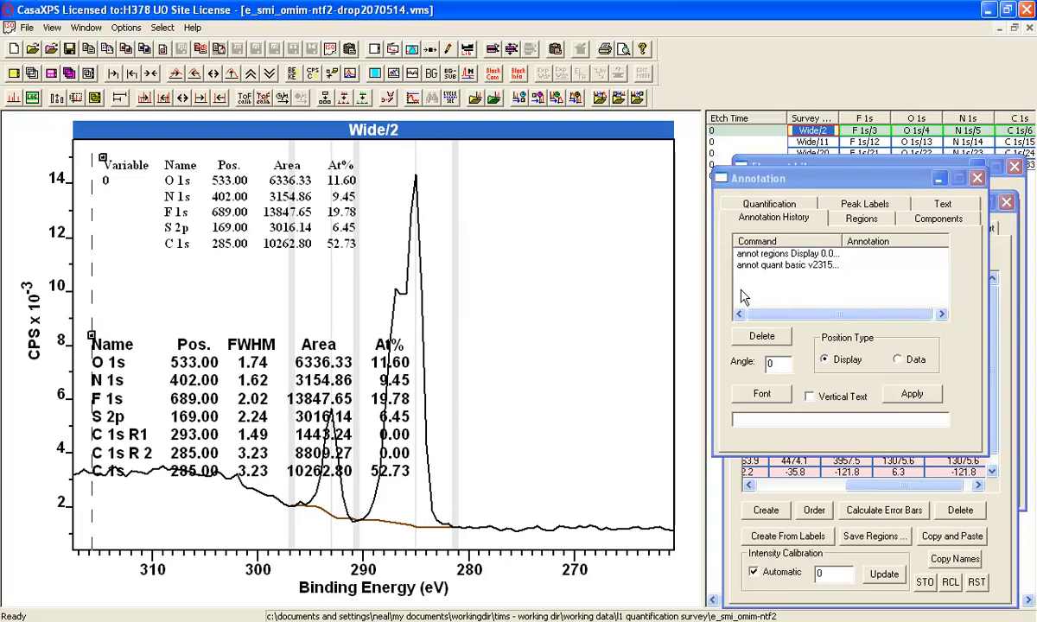
Step: Delete the regions table from the annotation history and close the Annotation dialog
click(784, 255)
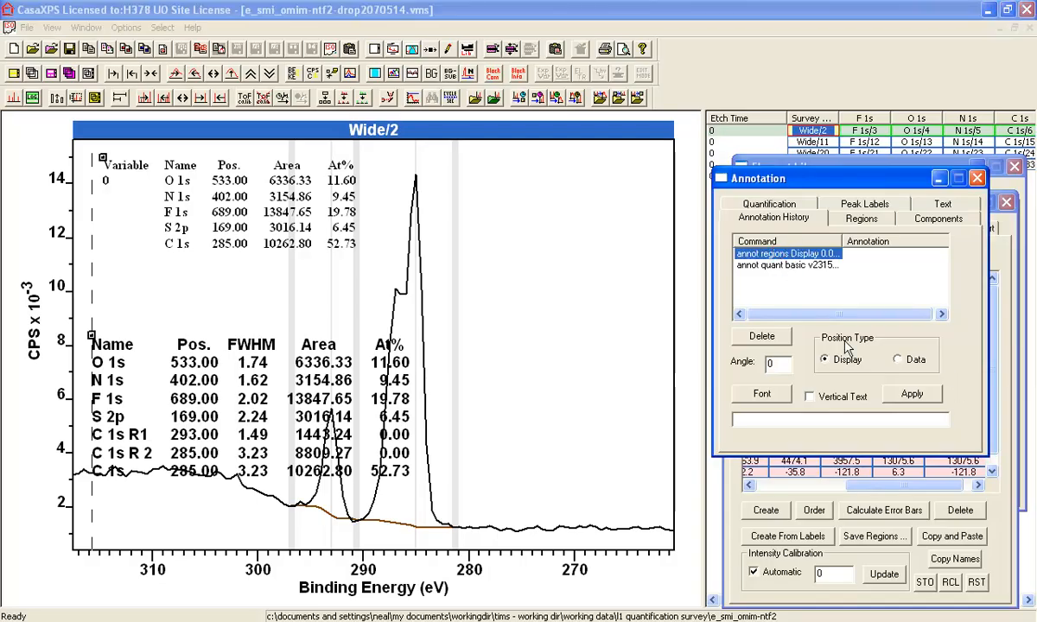
click(762, 336)
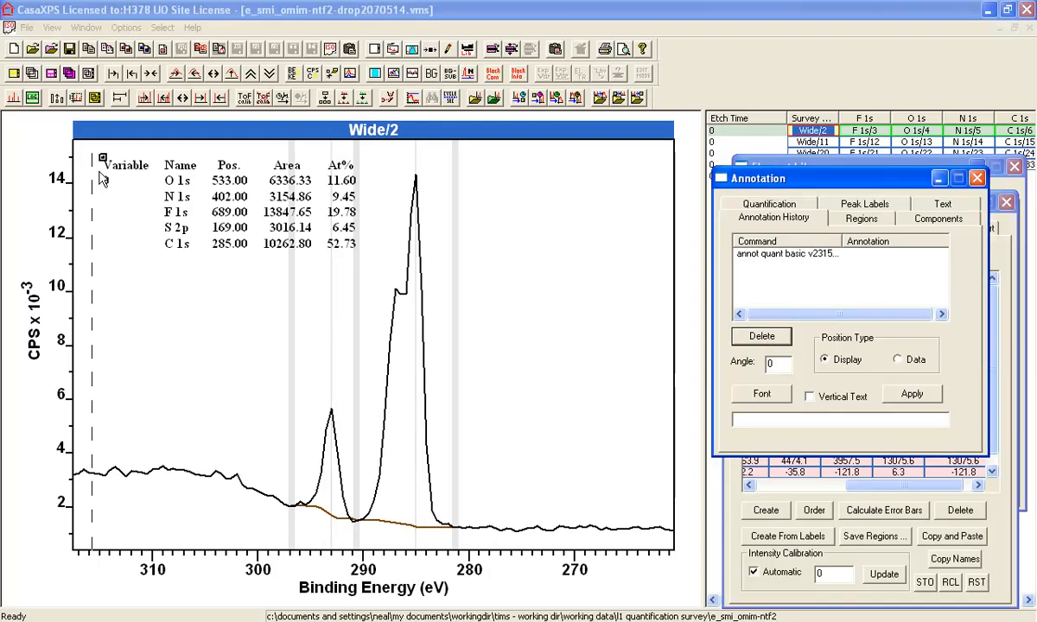
click(977, 179)
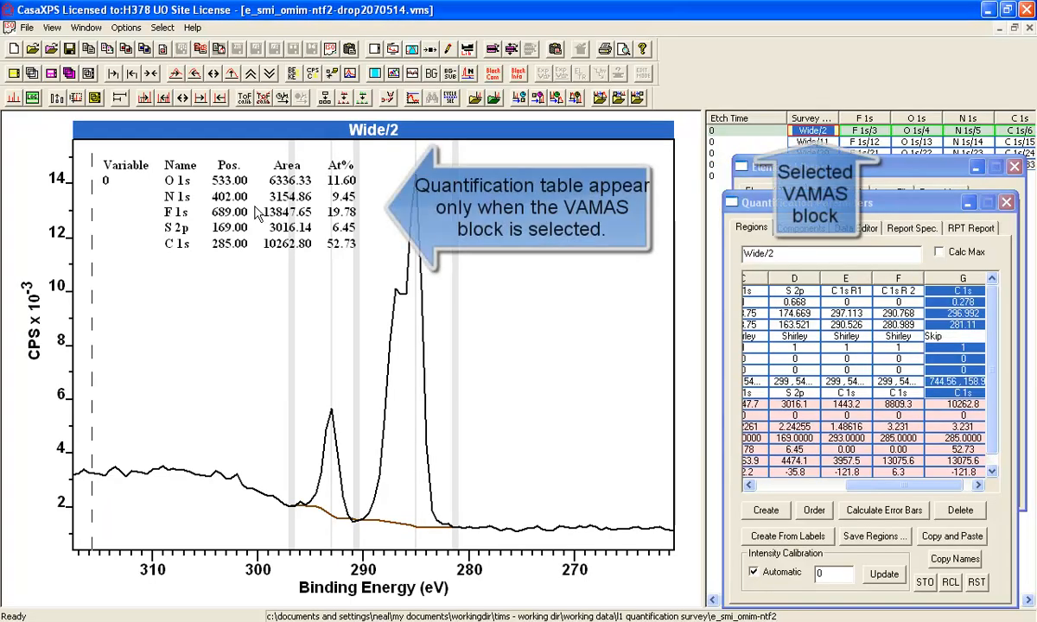
Step: Display the full survey range and copy the annotated spectrum to the clipboard as a bitmap
click(143, 72)
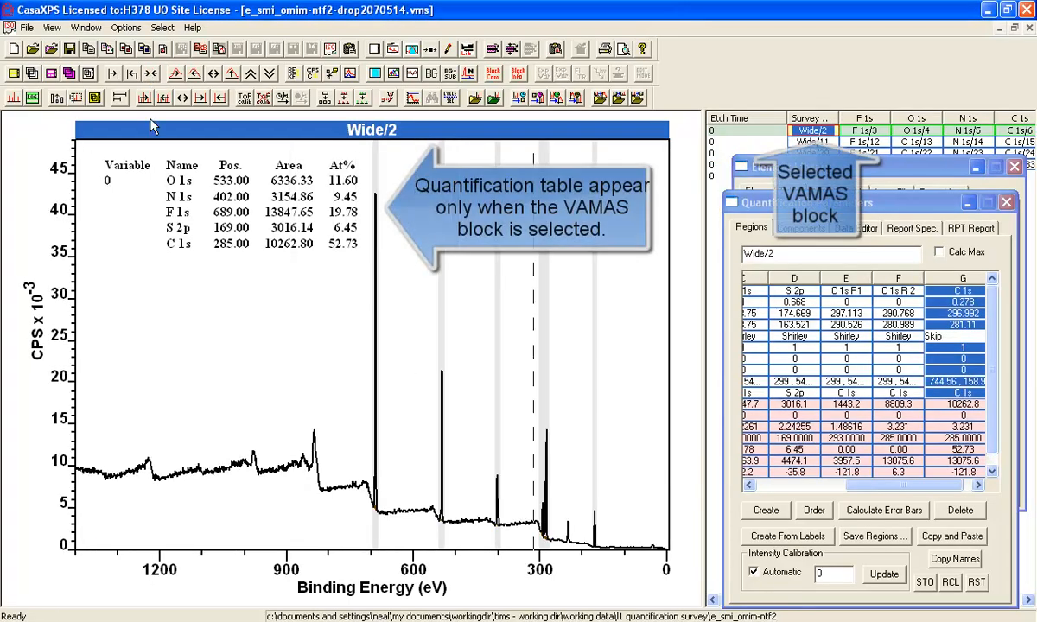
click(88, 47)
click(472, 273)
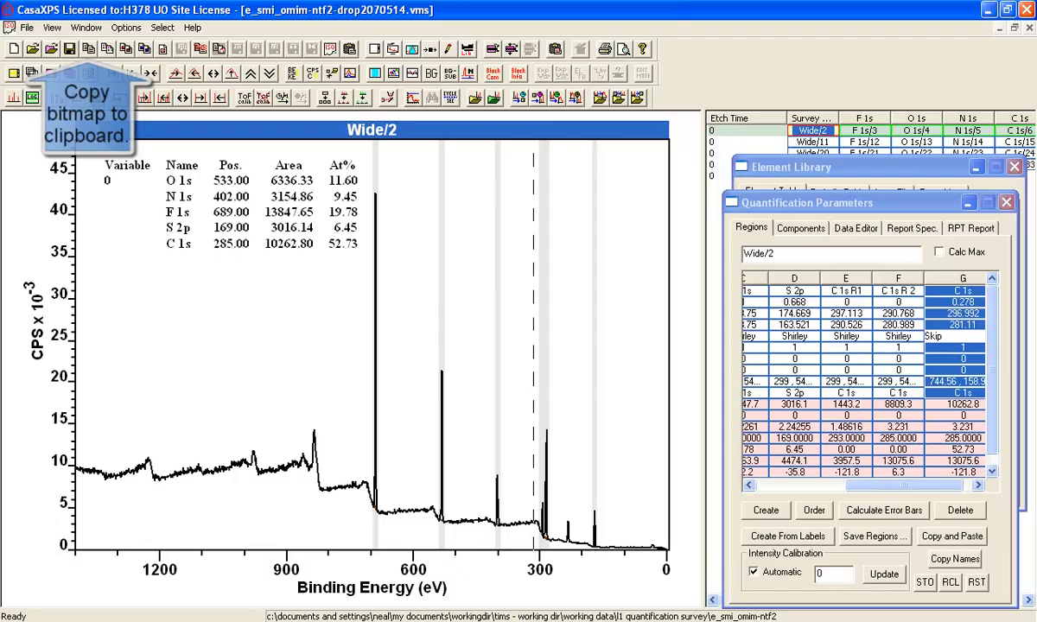
Step: Switch to Paint and paste the copied spectrum into the blank image
click(35, 621)
click(51, 544)
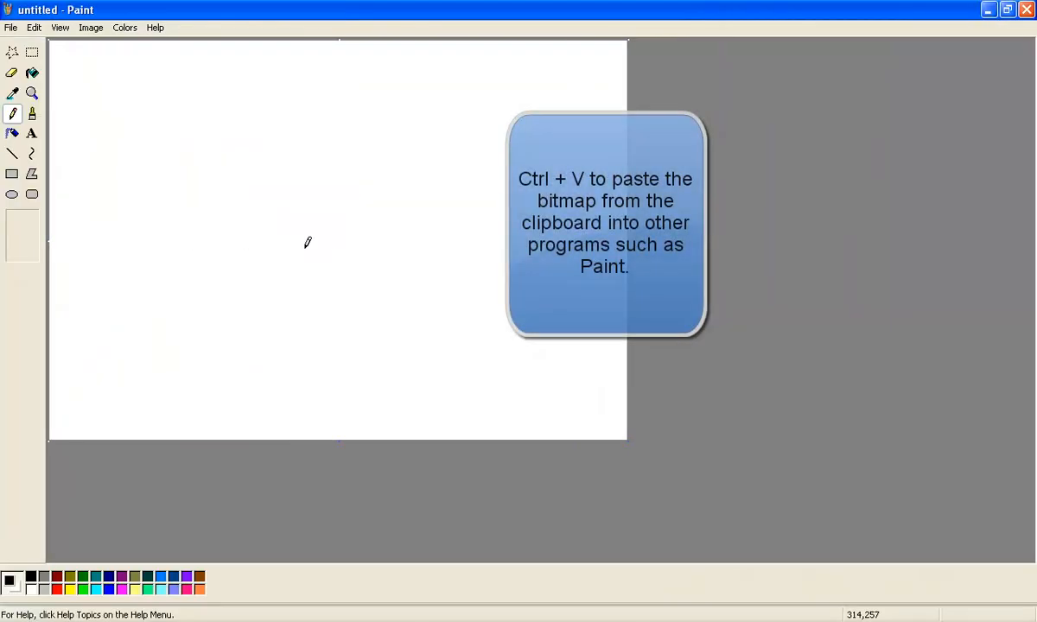
key(ctrl+v)
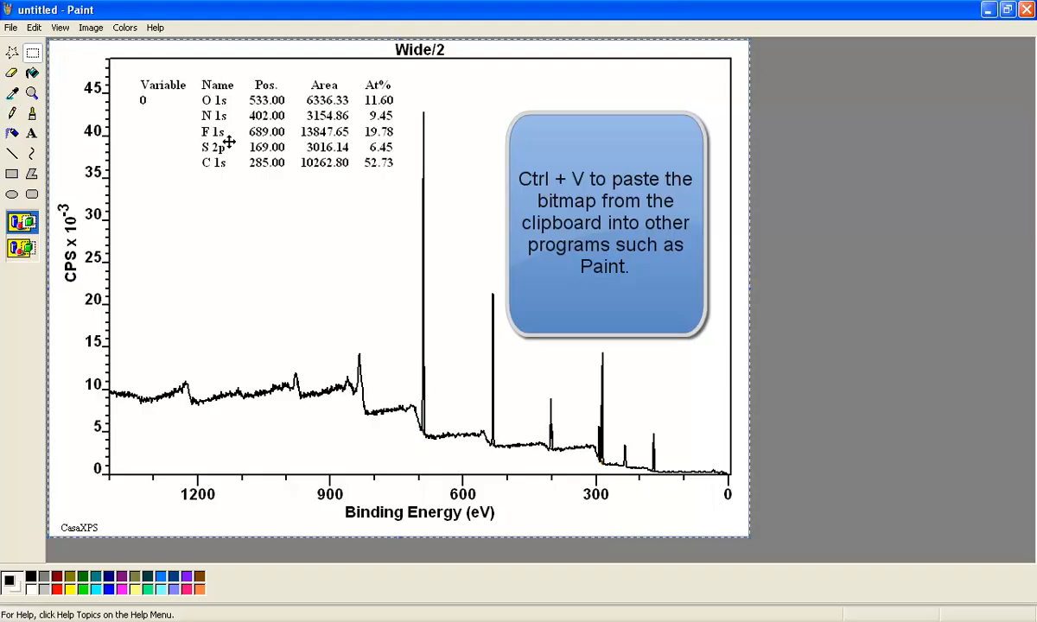